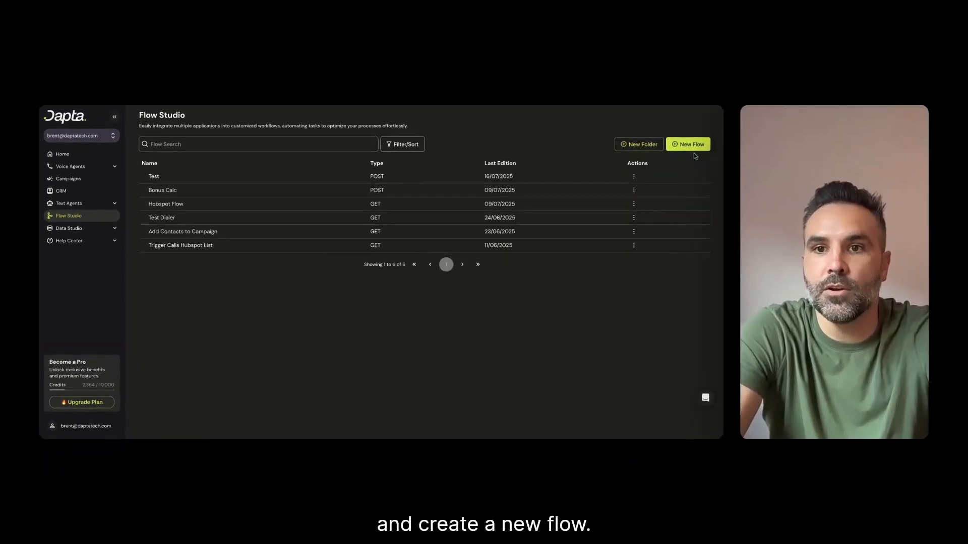
Create a new flow from scratch named "Call a Hubspot List"
left_click(723, 140)
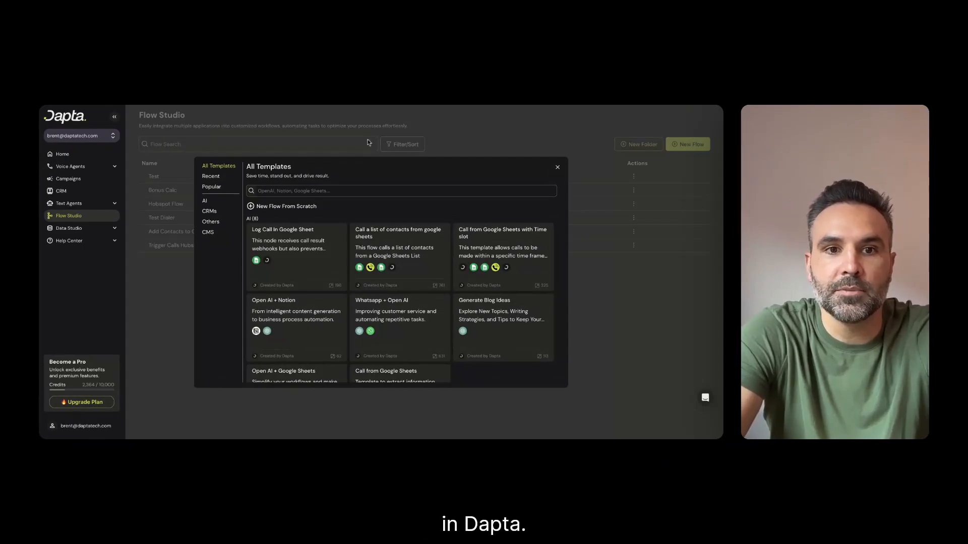
left_click(276, 207)
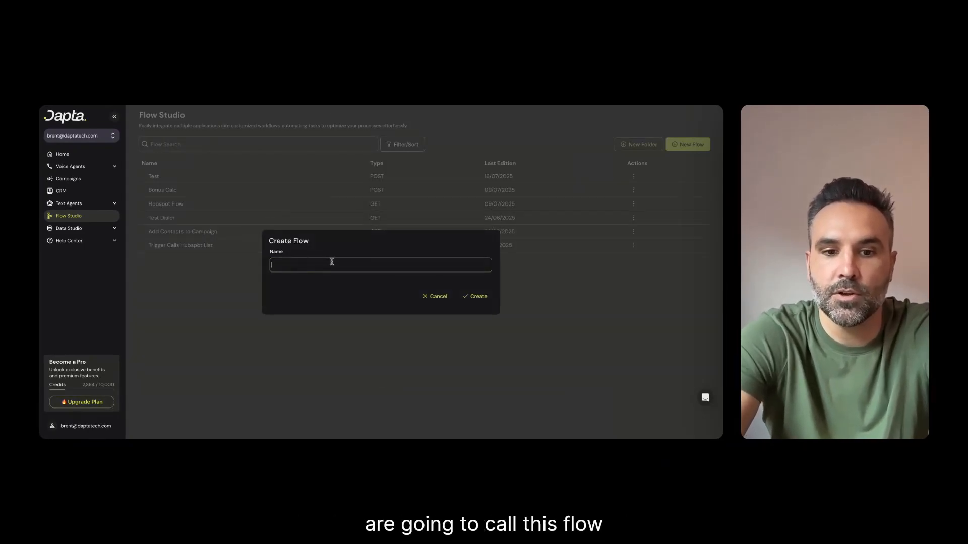
type("call a Hubspot List")
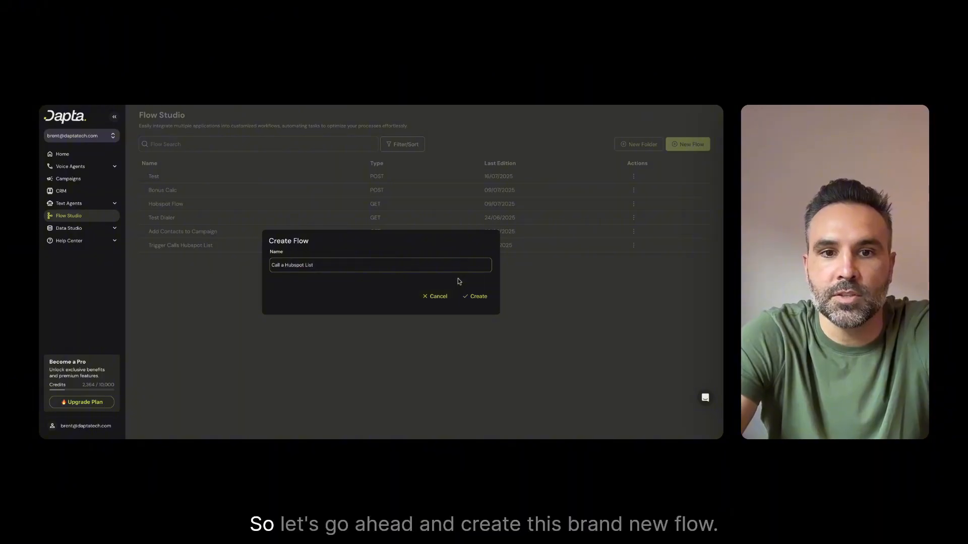
left_click(475, 297)
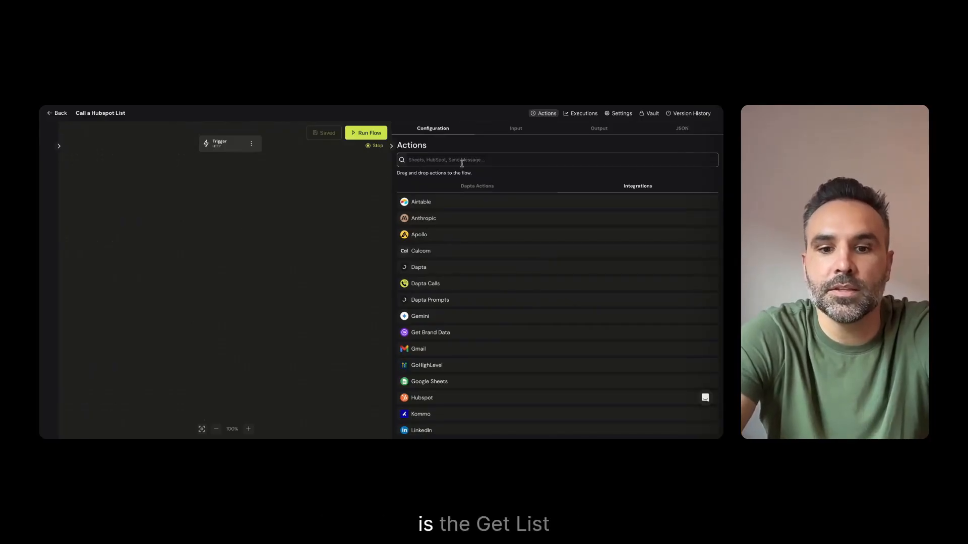
Find the HubSpot Get List action, place it below the trigger on the canvas and connect the trigger to it
type("hu")
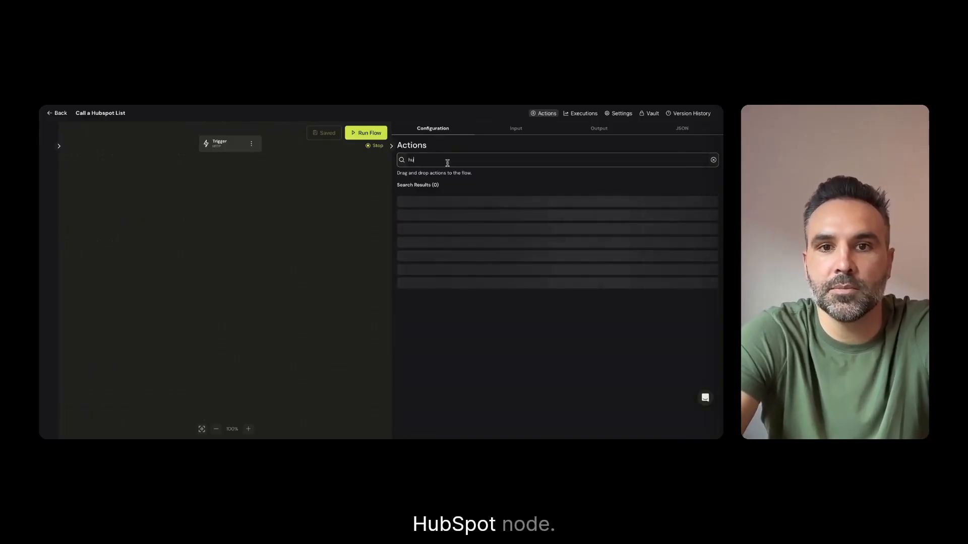
type("sbpot")
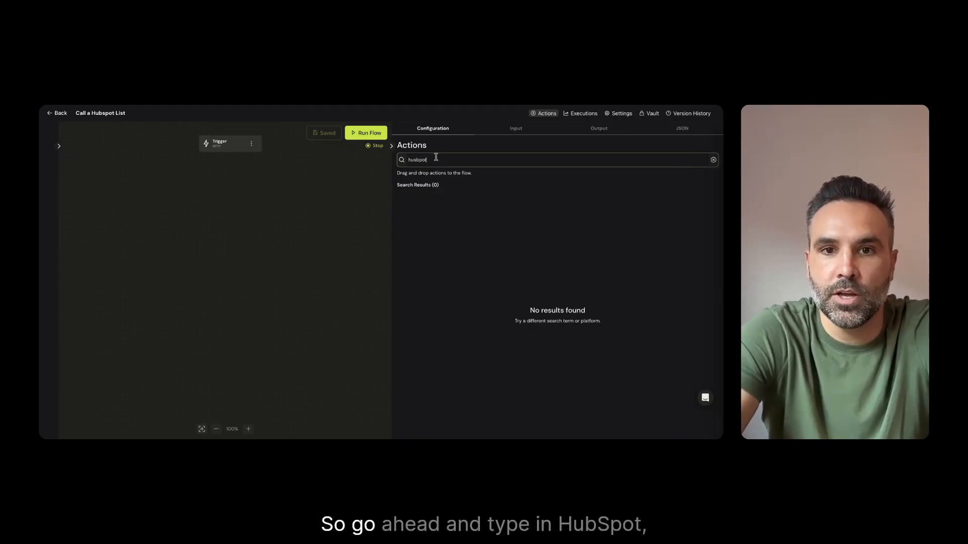
left_click_drag(408, 159, 416, 158)
key("BackSpace")
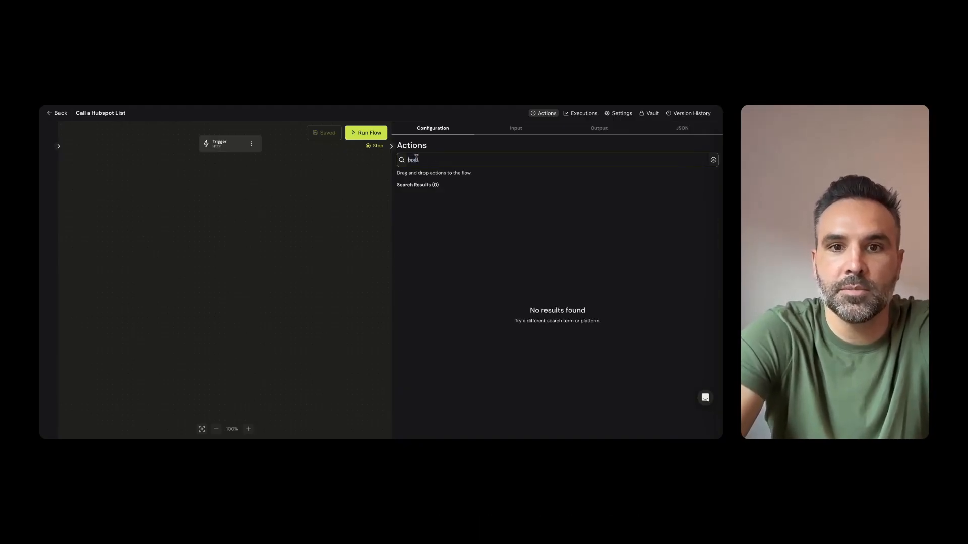
type("hu")
left_click(438, 158)
key("BackSpace")
key("BackSpace")
key("BackSpace")
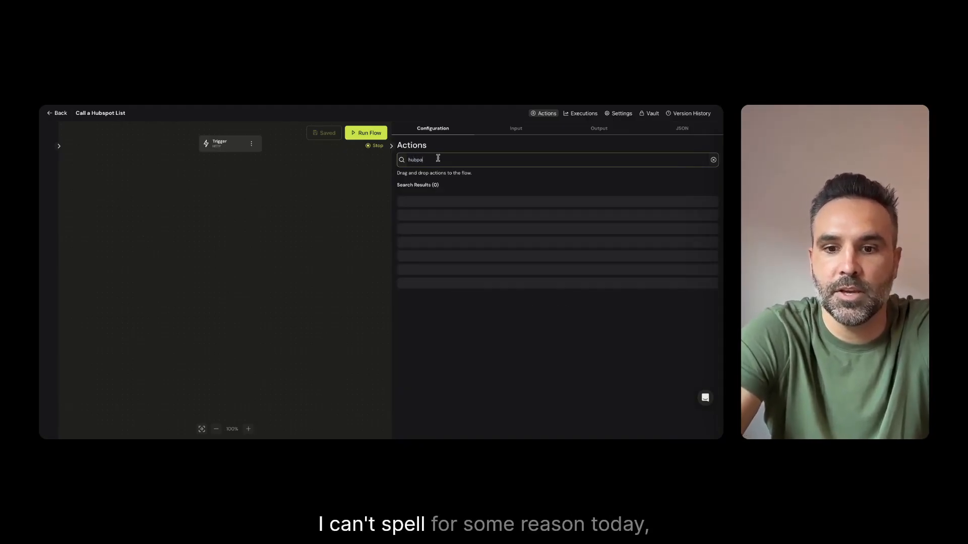
type("spot")
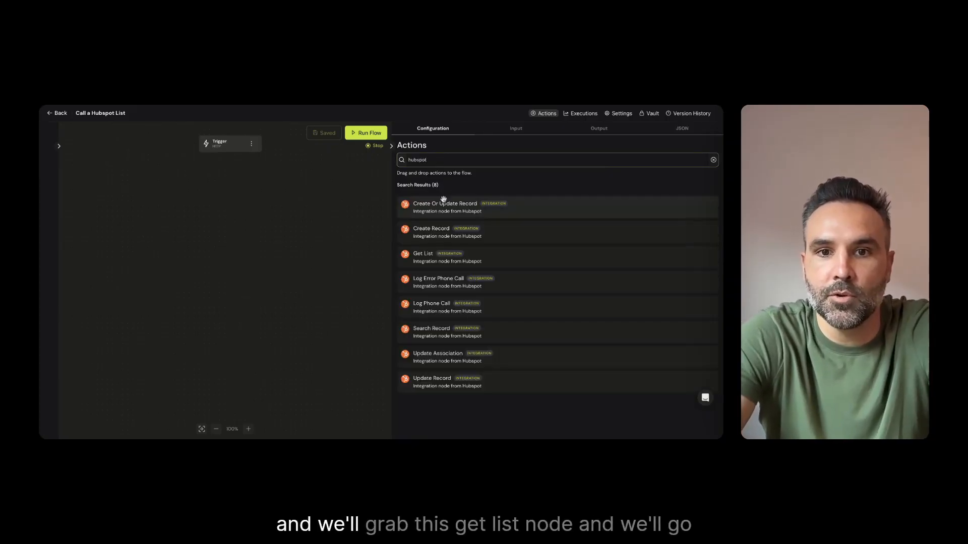
left_click_drag(456, 262, 228, 189)
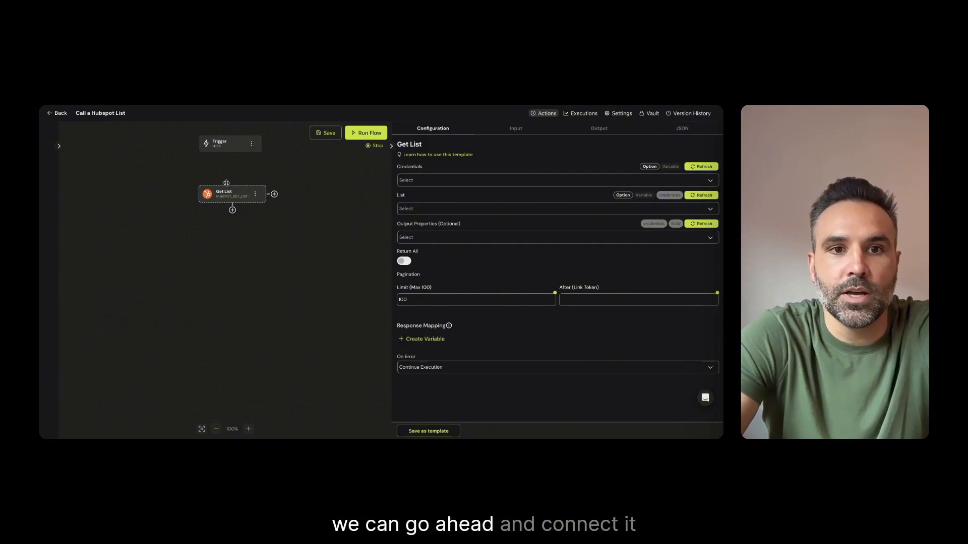
left_click_drag(230, 149, 231, 194)
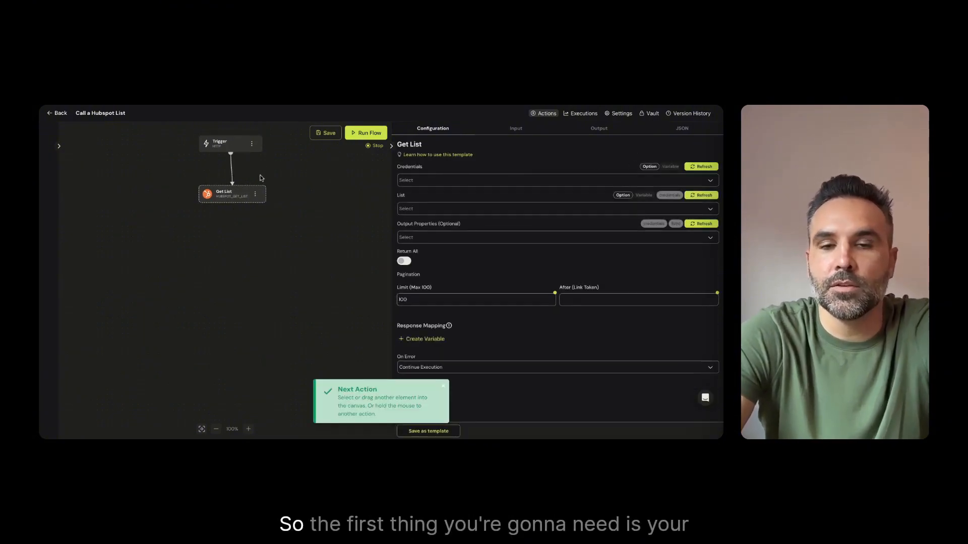
Set the Get List node's credentials to HubSpot and save the flow
left_click(464, 181)
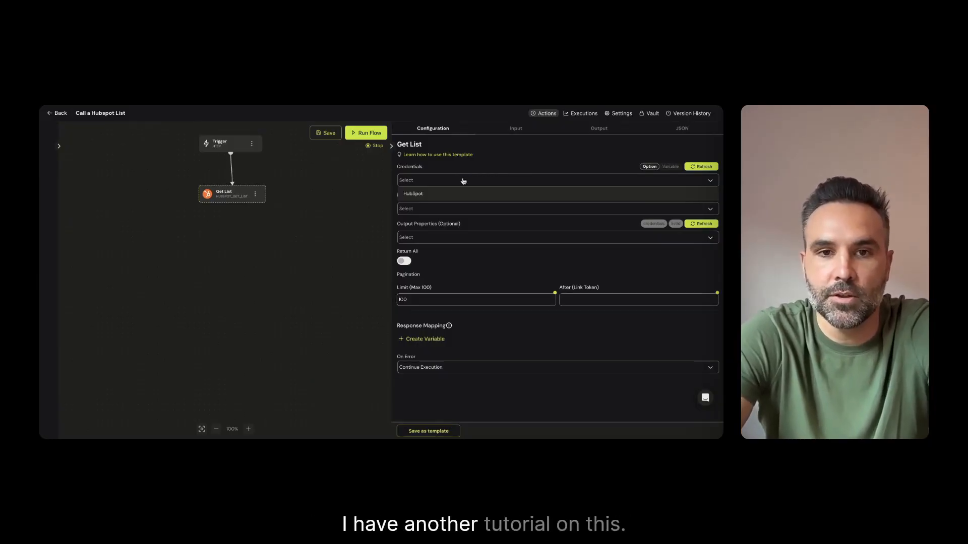
left_click(421, 193)
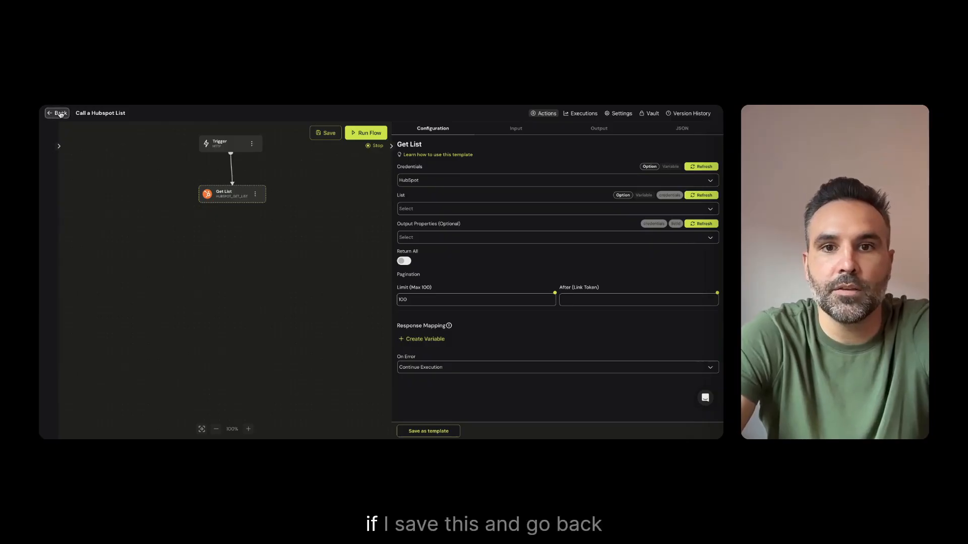
left_click(319, 137)
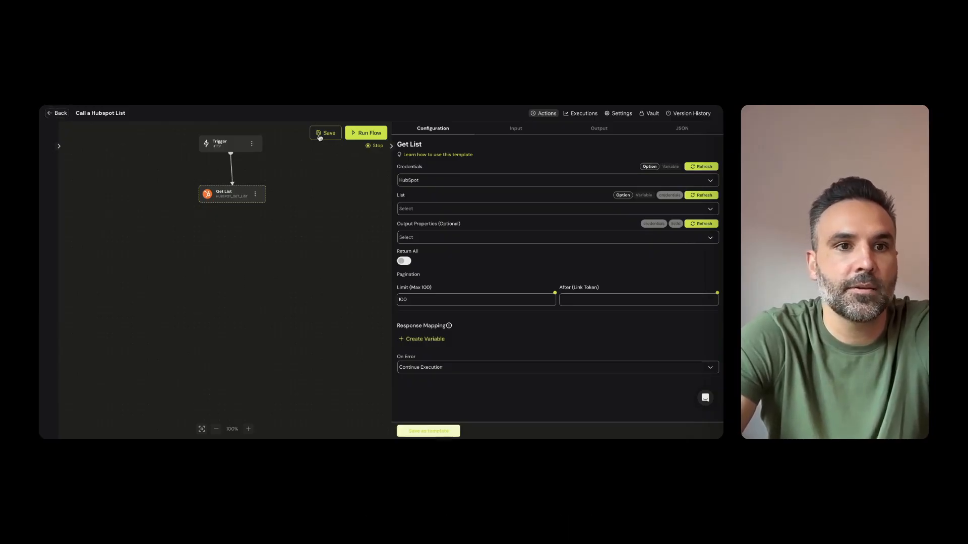
Leave the flow and look at the HubSpot integration options among the account credentials, closing the dialog without adding an account
left_click(57, 112)
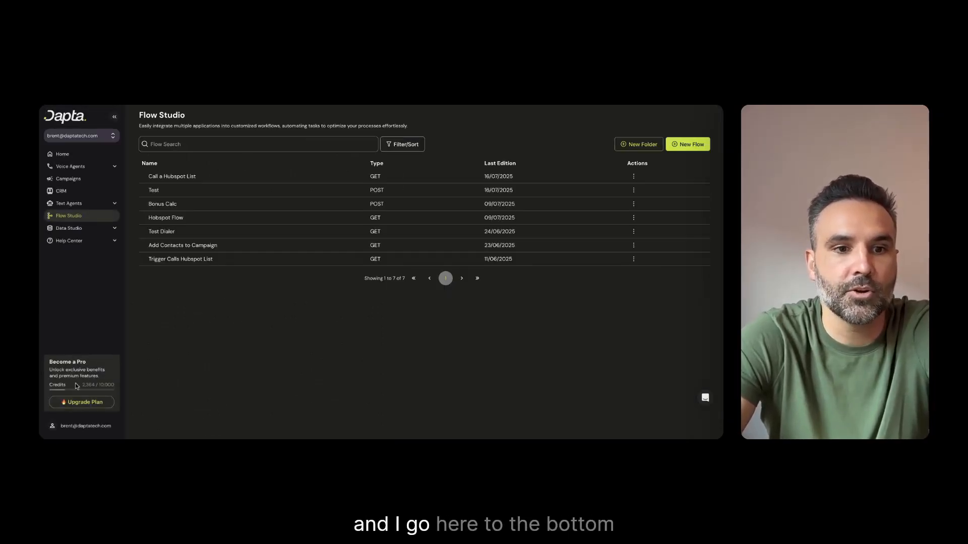
left_click(70, 428)
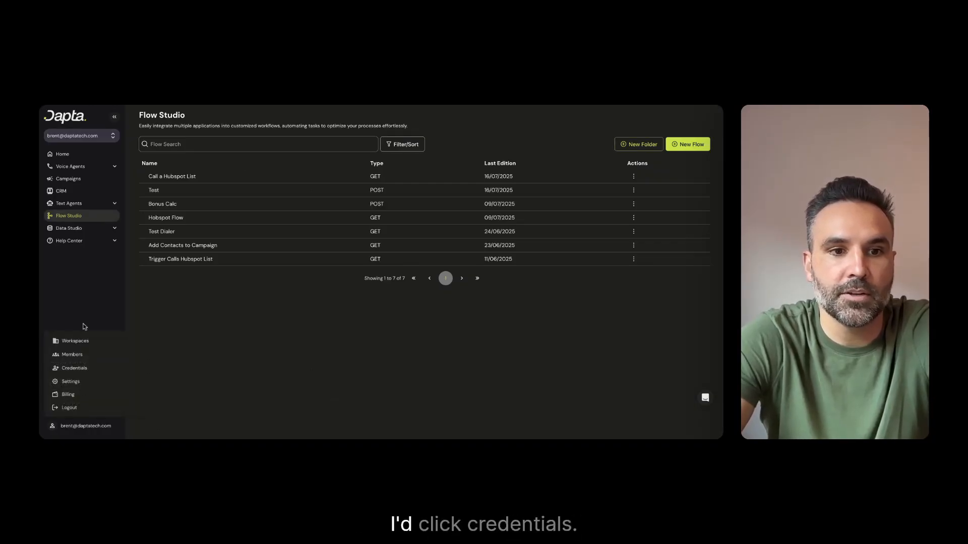
left_click(74, 368)
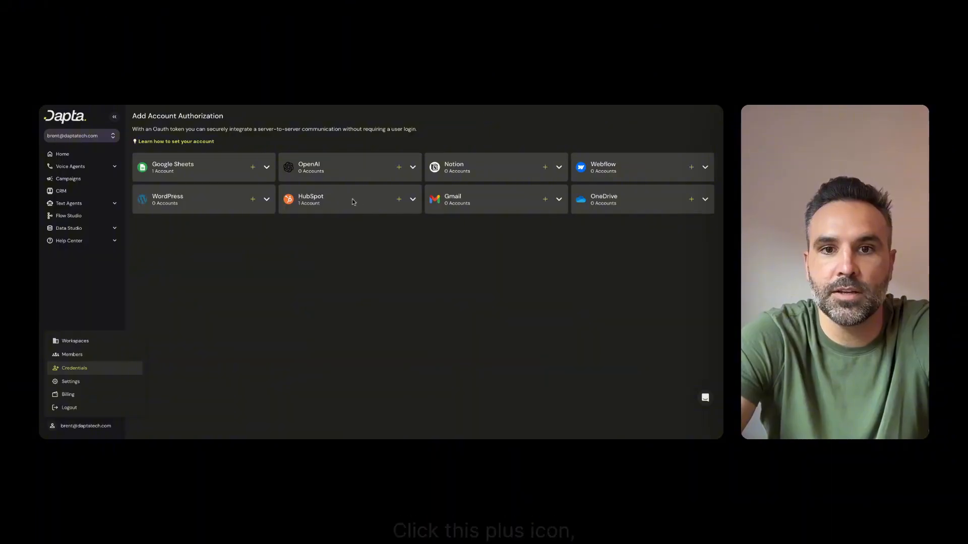
left_click(399, 200)
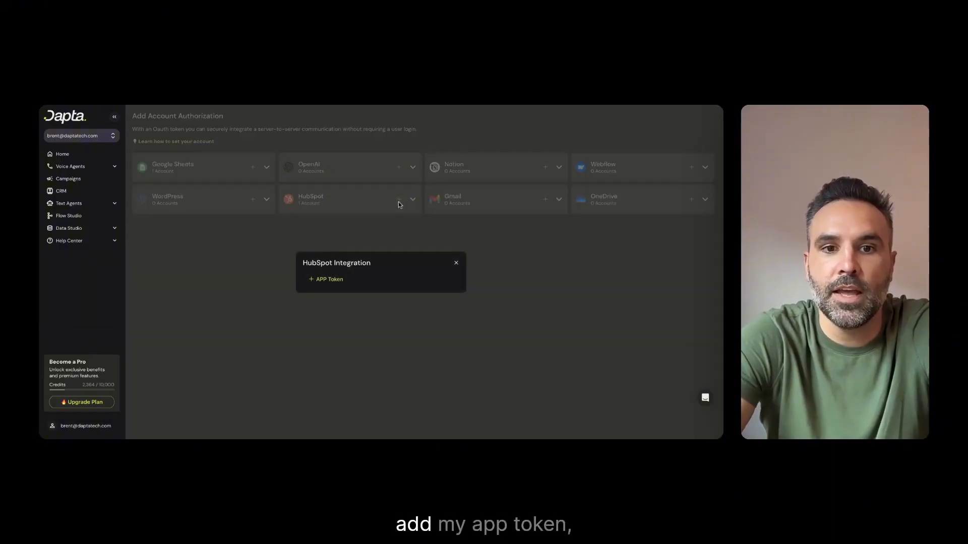
left_click(455, 263)
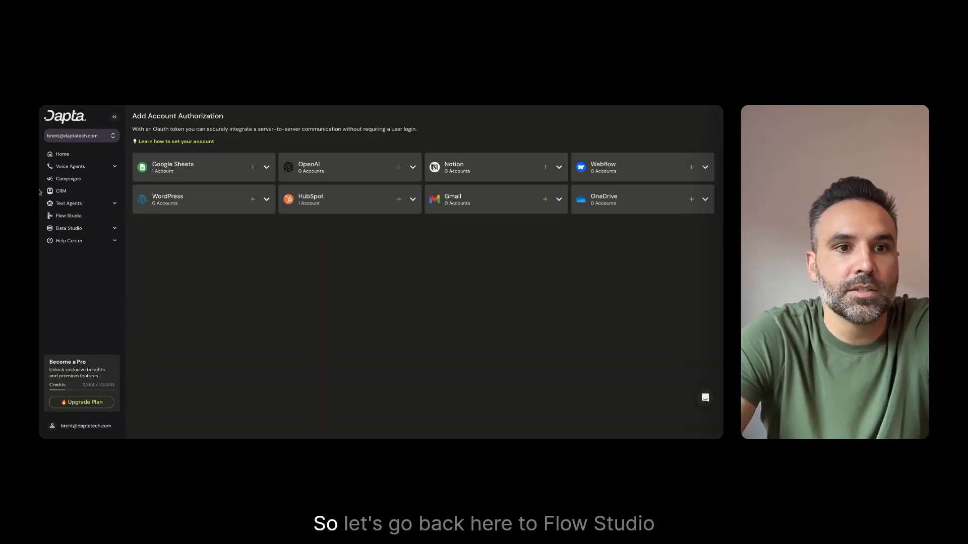
Reopen the "Call a Hubspot List" flow and review the credentials offered in its Get List node
left_click(69, 157)
left_click(190, 173)
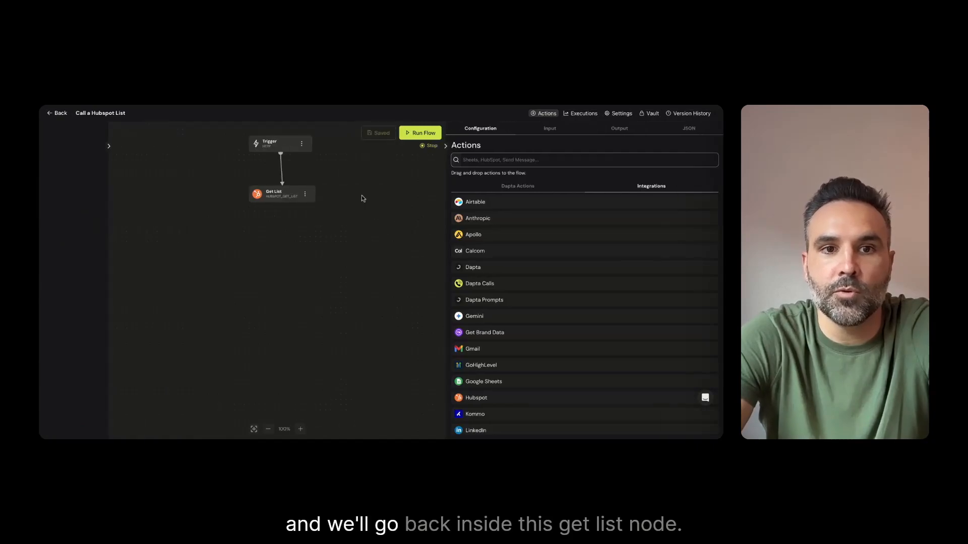
left_click(280, 194)
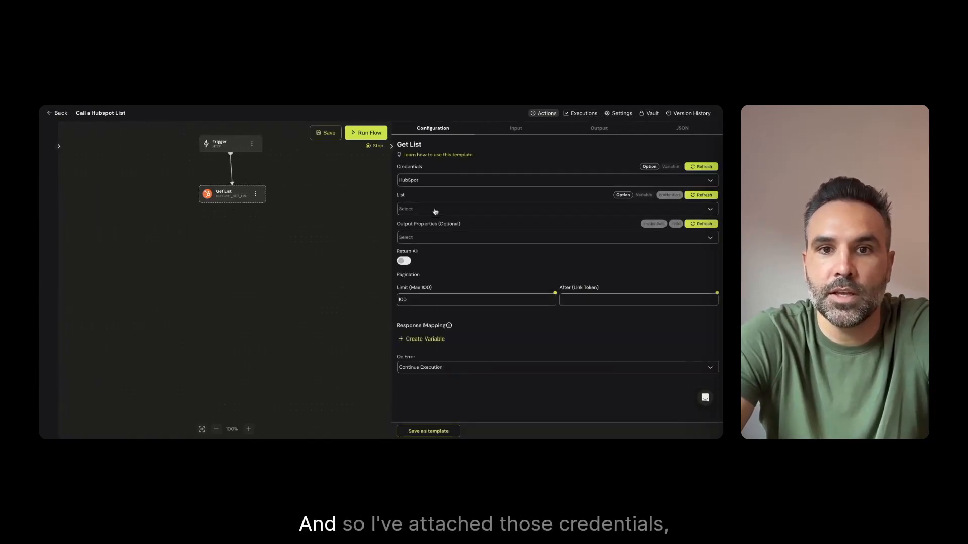
left_click(429, 180)
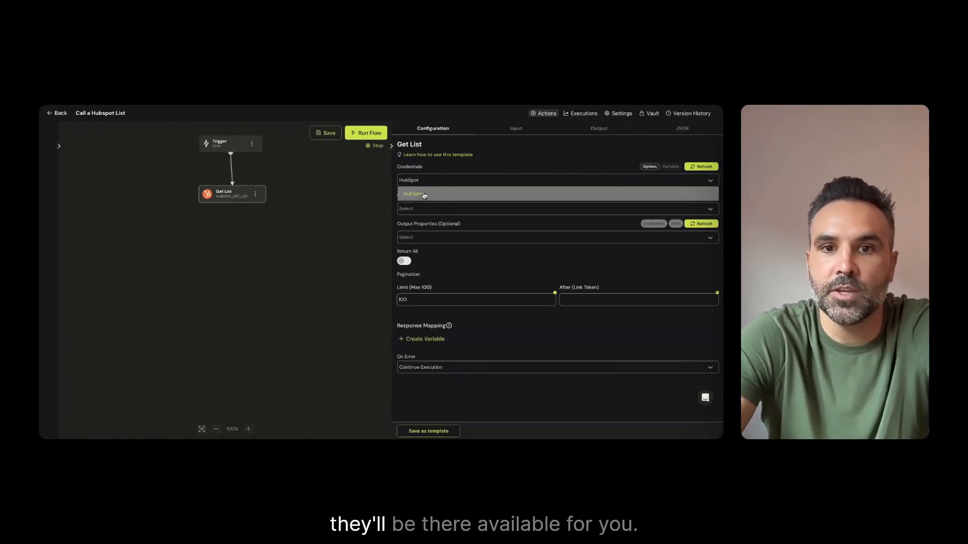
left_click(370, 195)
left_click(248, 192)
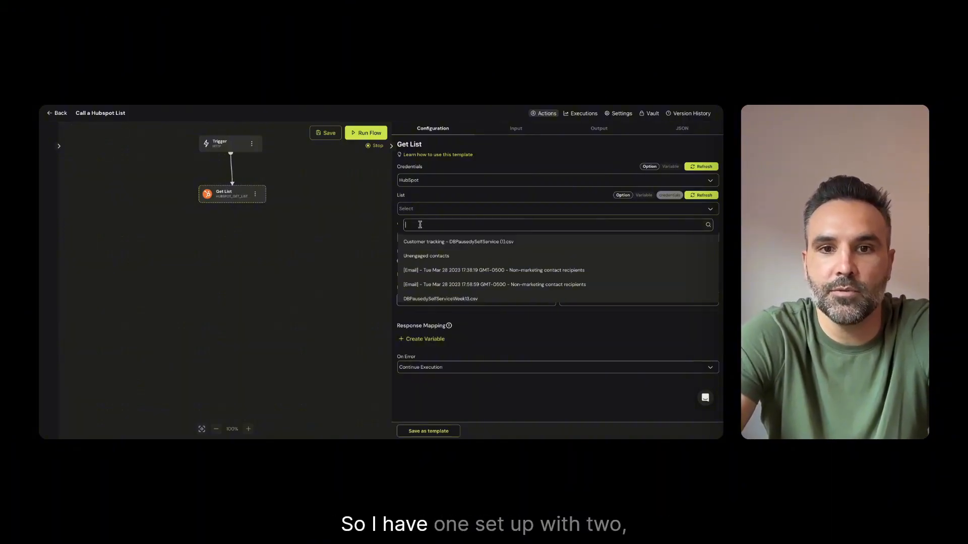
Choose the demo contact list in the Get List node and add phone as an output property
type("rent d")
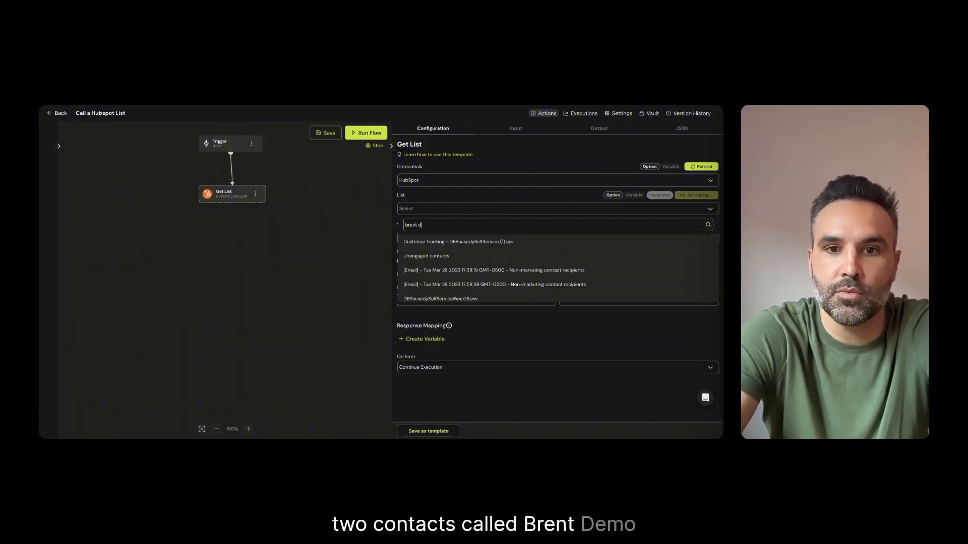
left_click(424, 242)
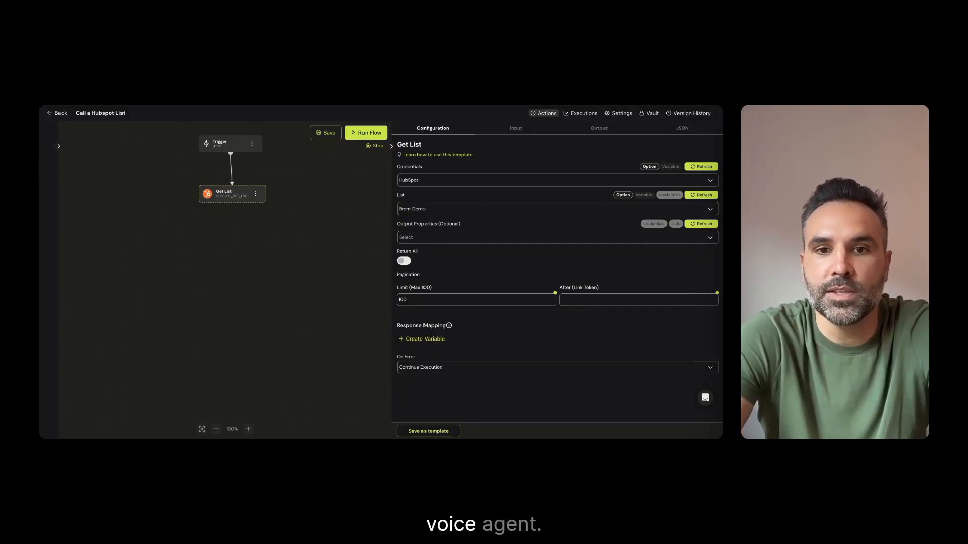
left_click(417, 239)
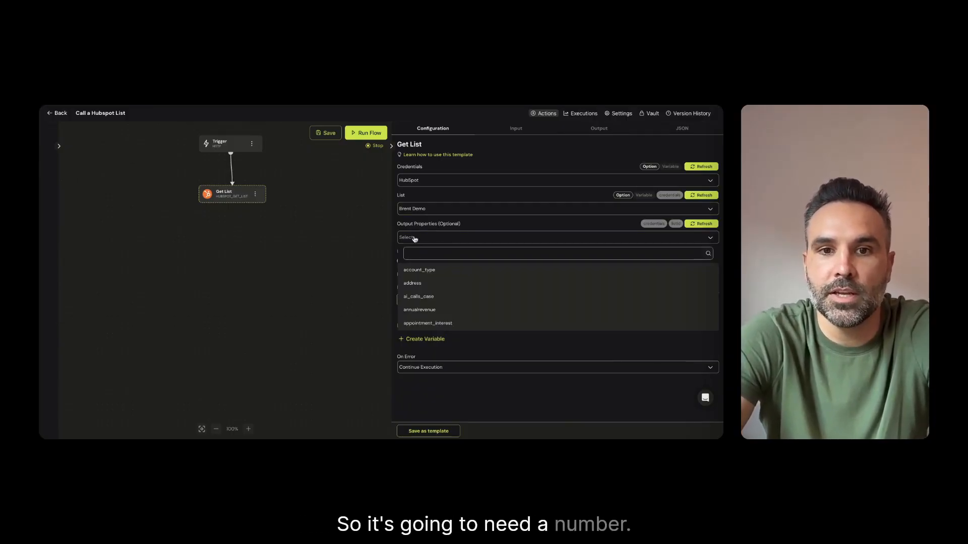
type("phone")
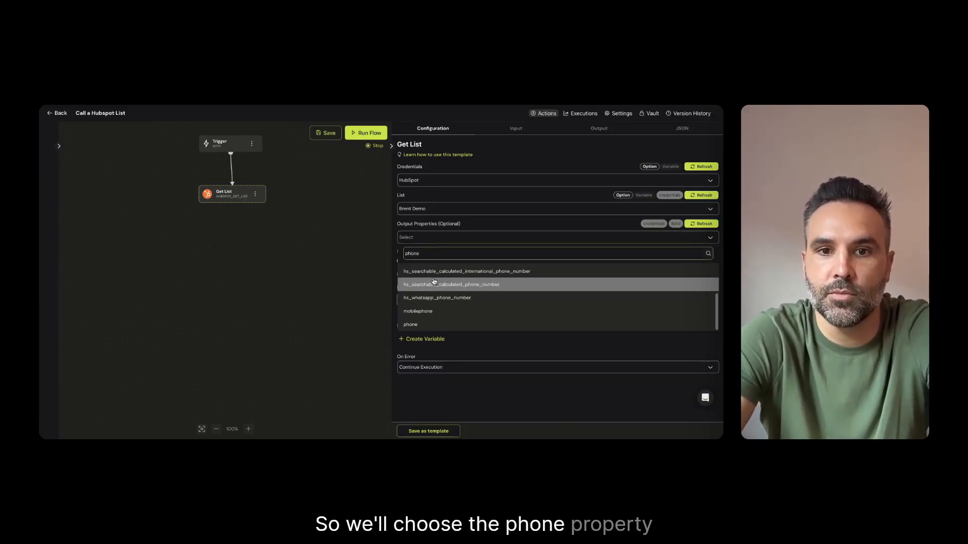
left_click(416, 324)
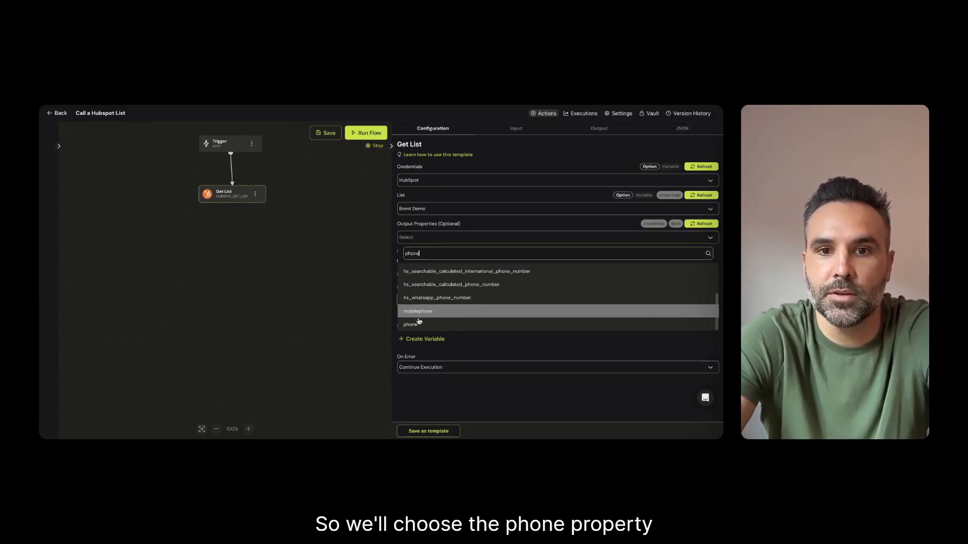
Add firstname to the Get List node's output properties
left_click(444, 244)
left_click(444, 243)
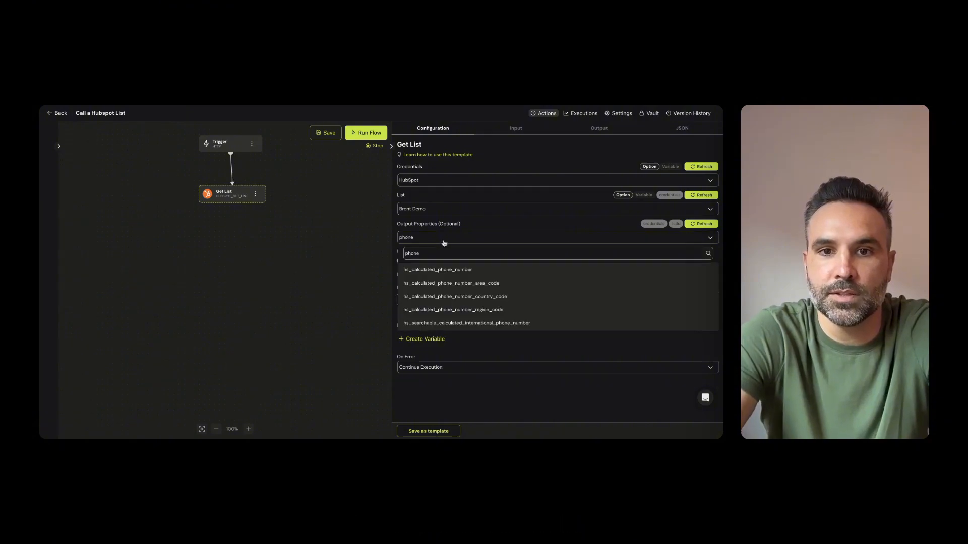
key("BackSpace")
key("BackSpace")
key("BackSpace")
type("firstname")
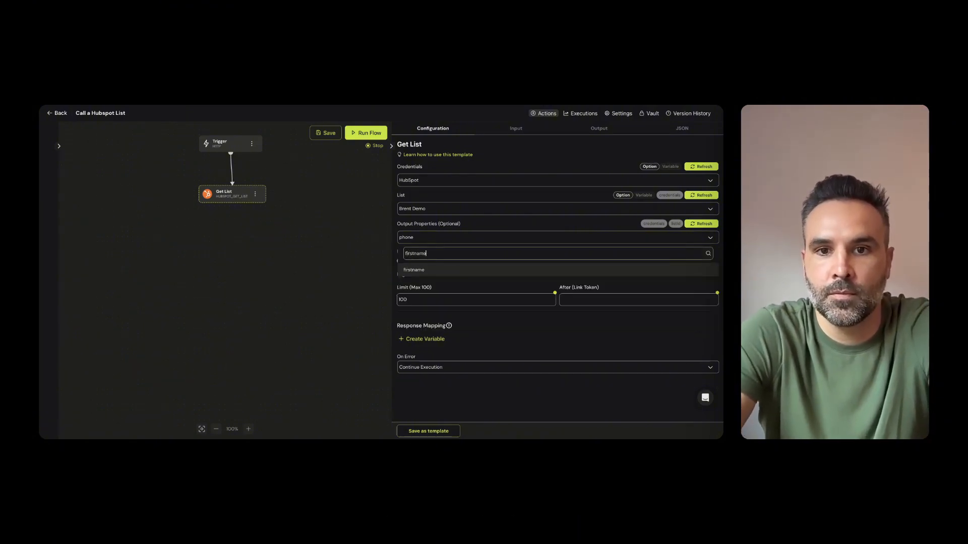
key("Return")
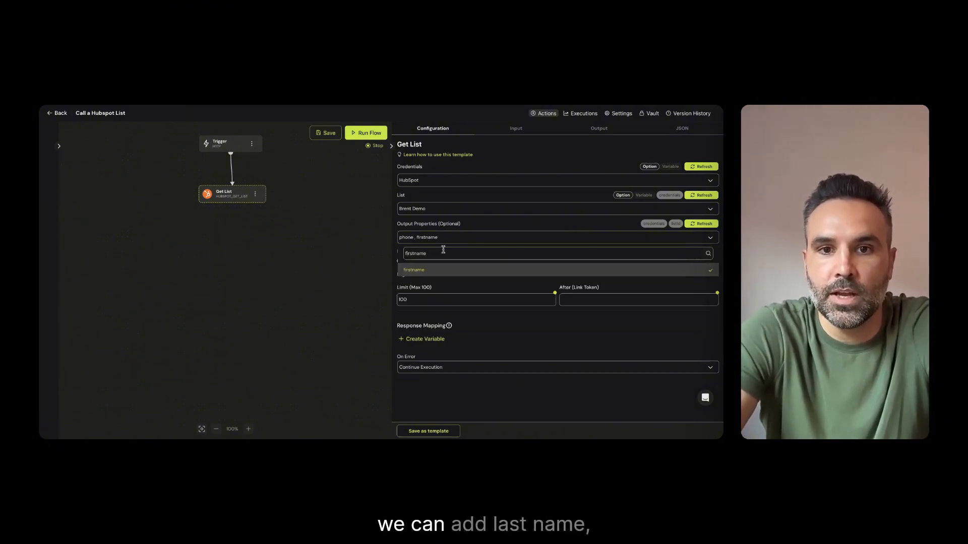
Add lastname to the Get List node's output properties
key("BackSpace")
key("BackSpace")
key("BackSpace")
key("BackSpace")
key("BackSpace")
key("BackSpace")
key("BackSpace")
key("BackSpace")
key("BackSpace")
type("las")
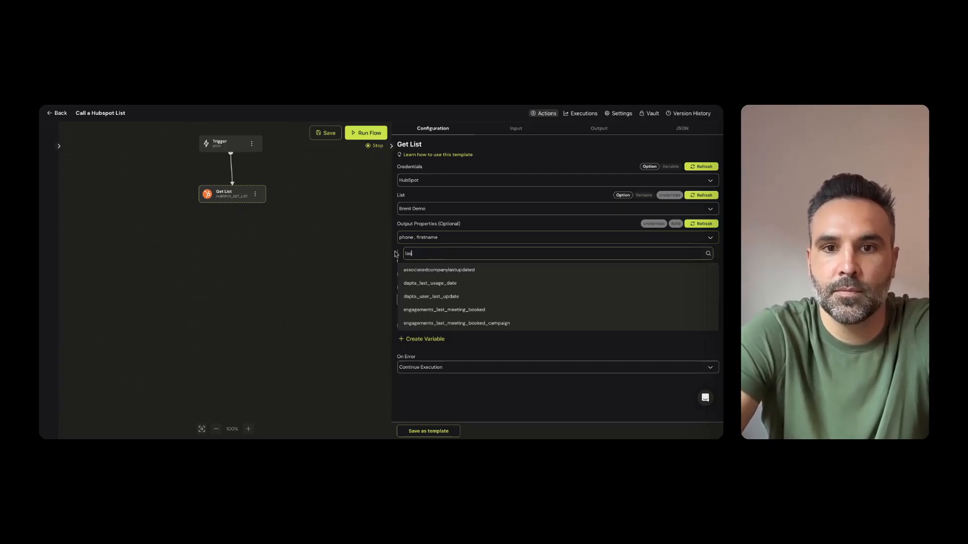
type("tname")
key("Return")
Add hs_object_id to the Get List node's output properties
key("BackSpace")
key("BackSpace")
key("BackSpace")
key("BackSpace")
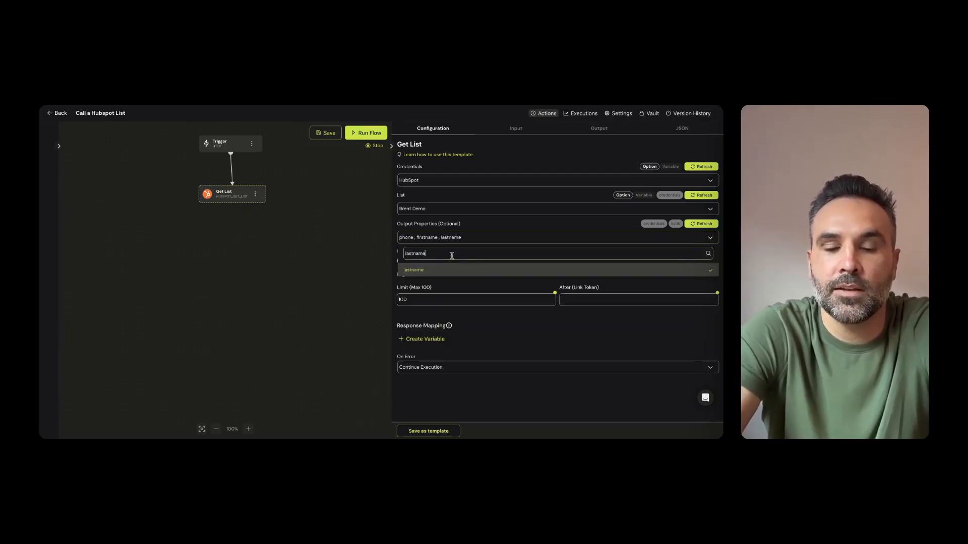
key("BackSpace")
key("BackSpace")
key("BackSpace")
key("BackSpace")
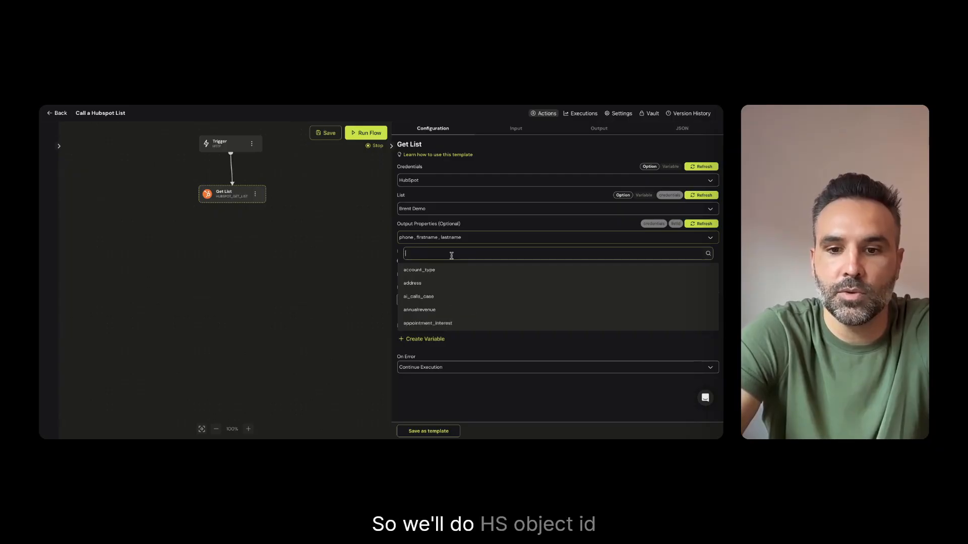
type("hs_obj")
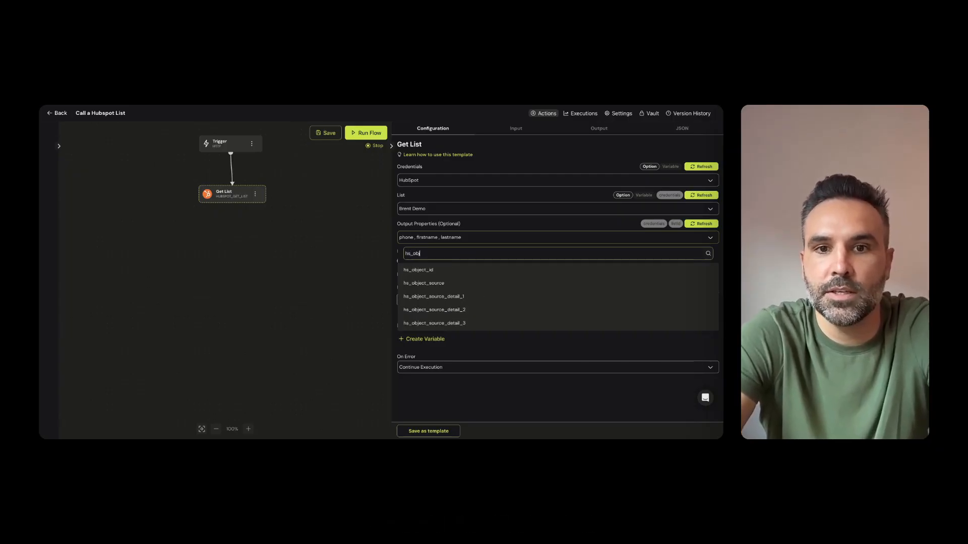
left_click(458, 274)
left_click(388, 250)
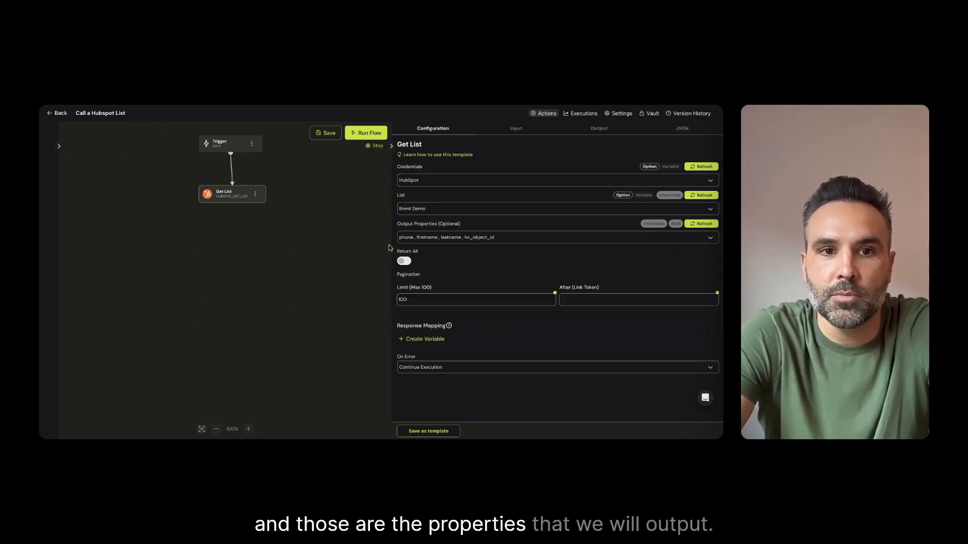
left_click(389, 247)
Run the flow and examine the properties of both contacts returned in the get_list response results
left_click(366, 132)
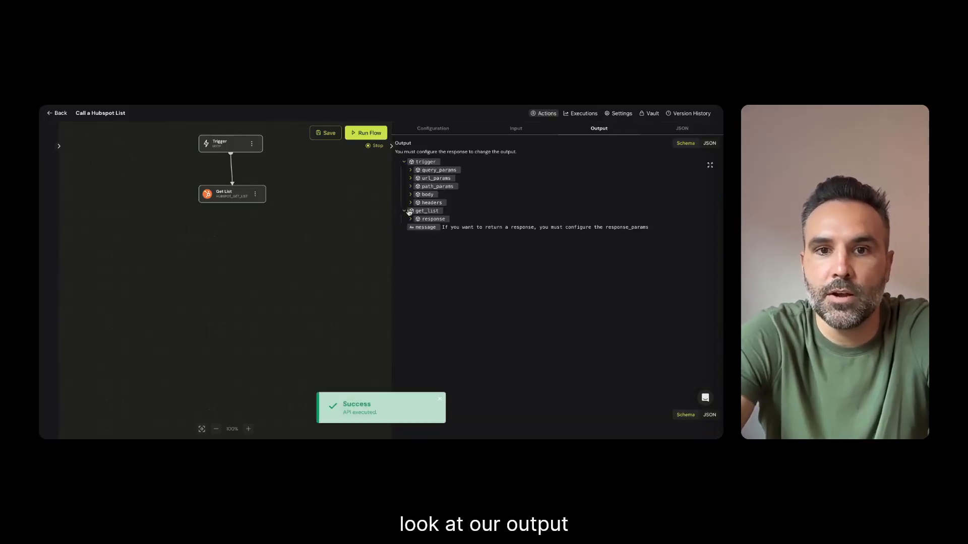
left_click(427, 219)
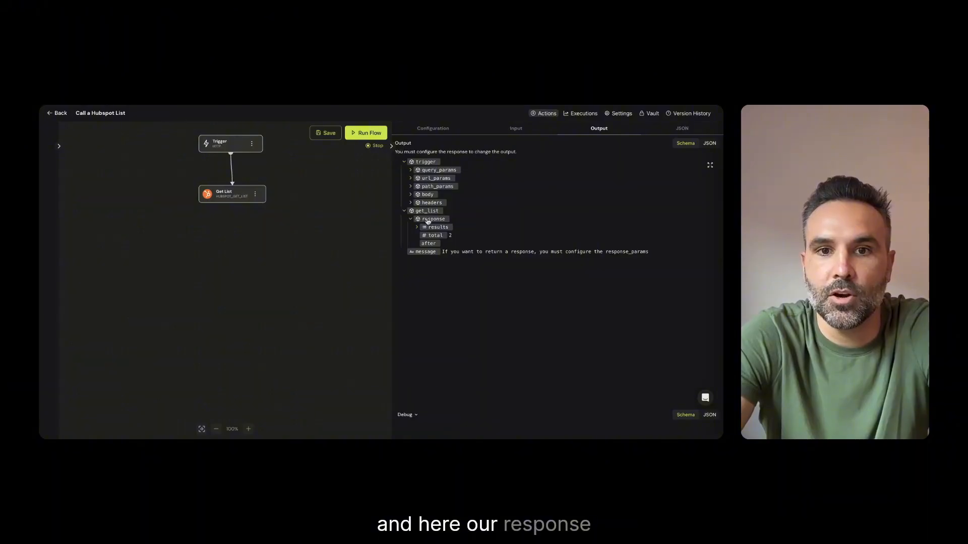
left_click(418, 228)
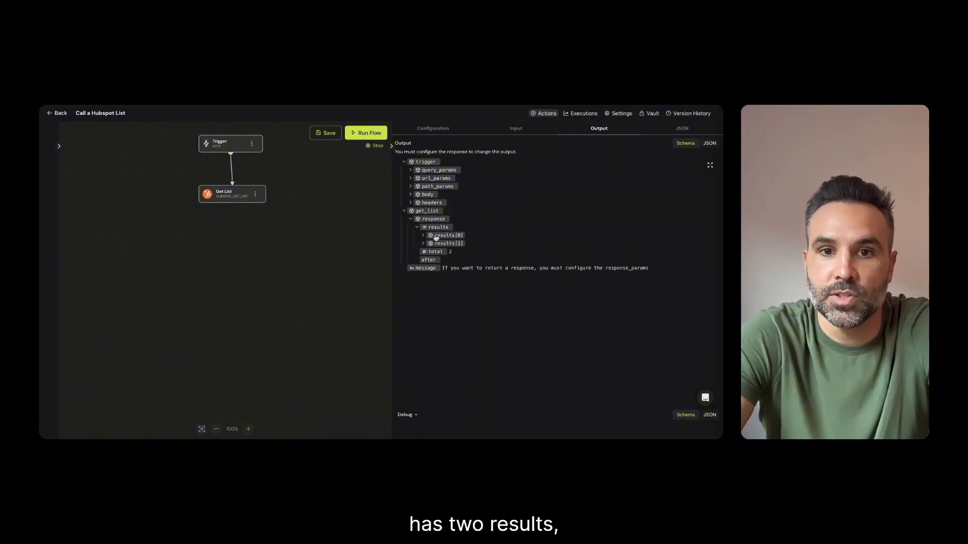
left_click(424, 236)
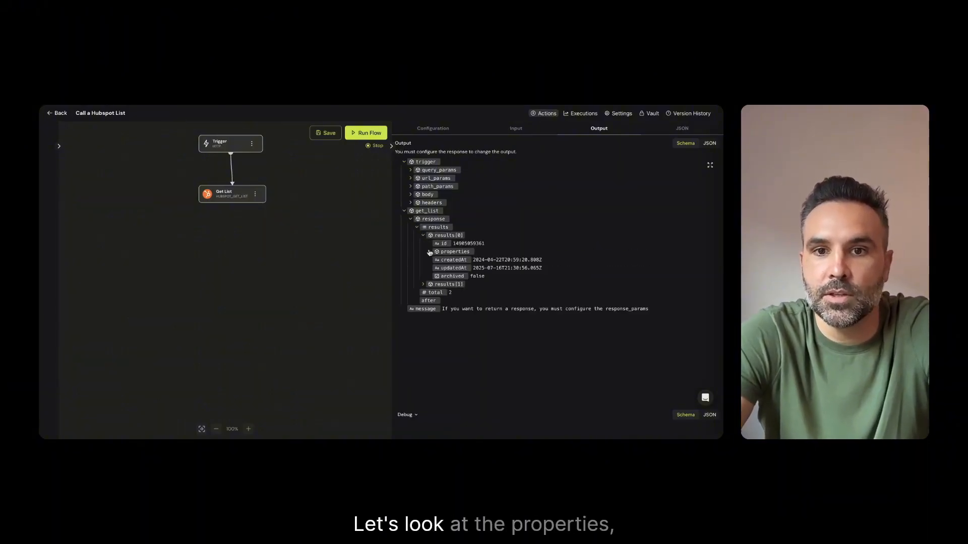
left_click(429, 252)
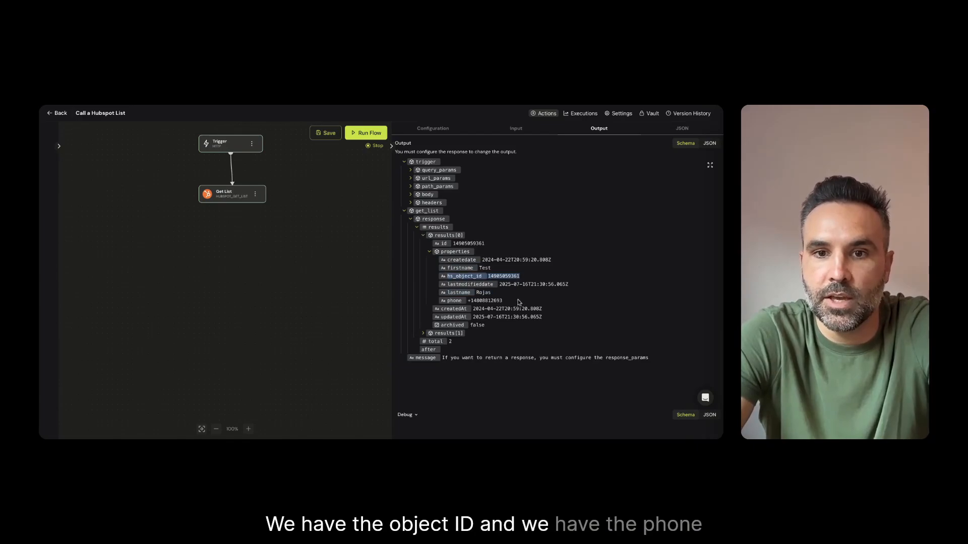
left_click(423, 333)
left_click(430, 350)
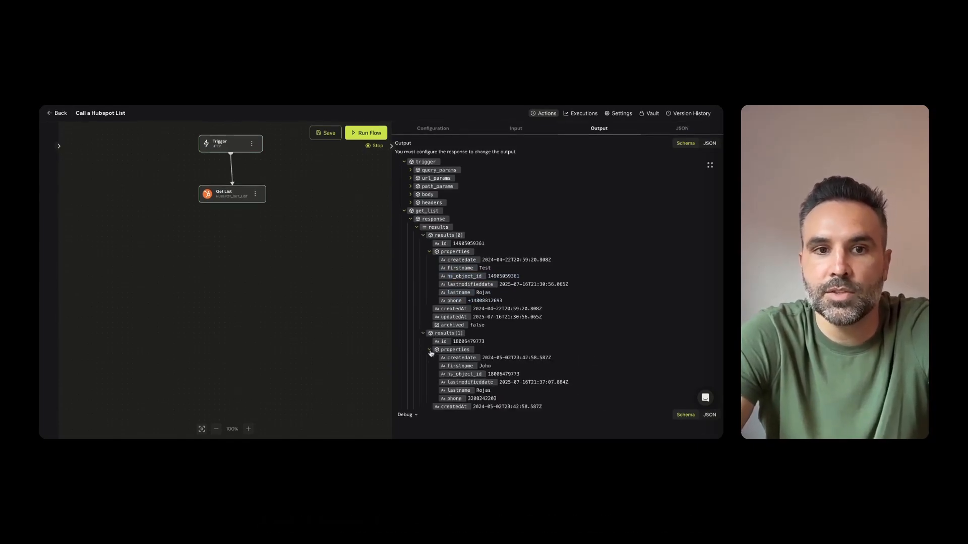
scroll(481, 361, "down", 2)
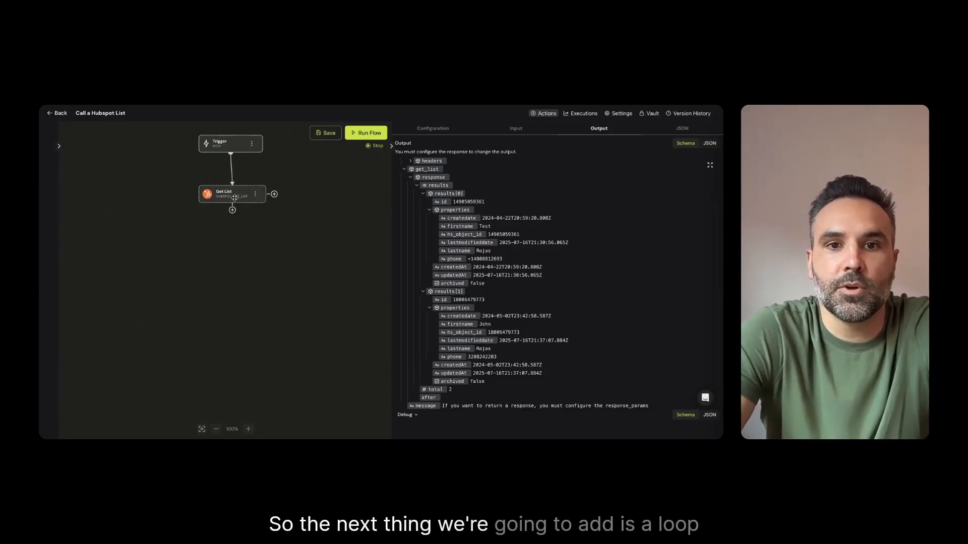
Add a Loop List node below the Get List node and connect Get List to it
left_click_drag(239, 199, 236, 198)
left_click(235, 219)
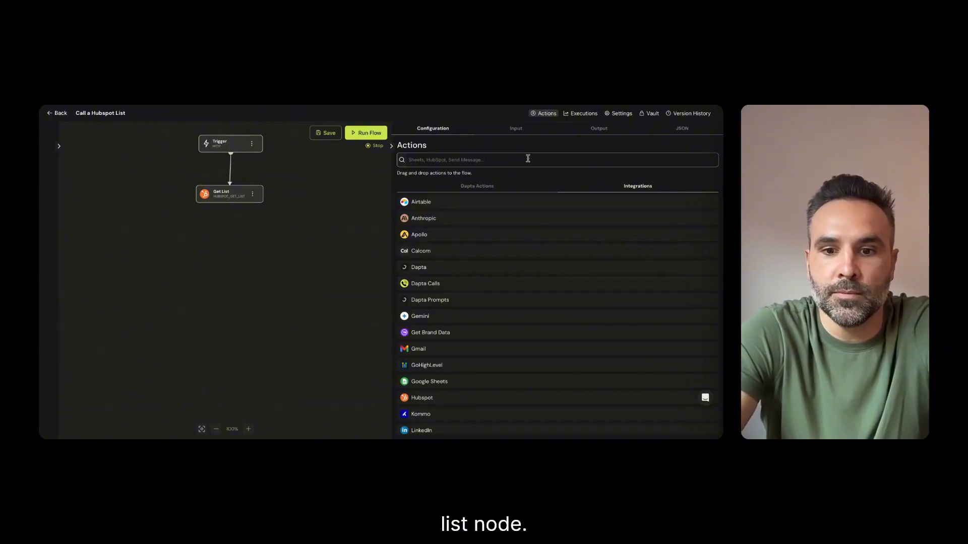
left_click(482, 160)
type("loop")
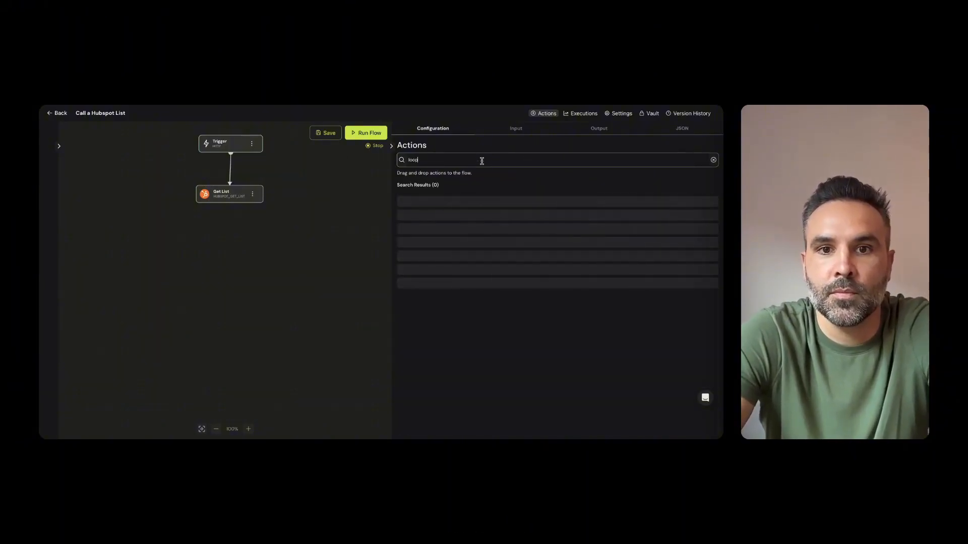
left_click_drag(432, 206, 222, 262)
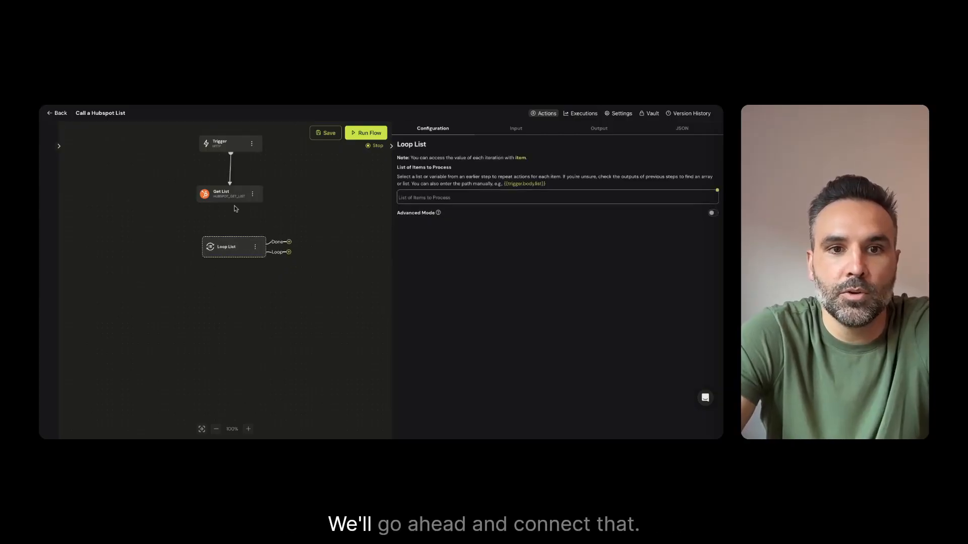
left_click_drag(231, 205, 234, 246)
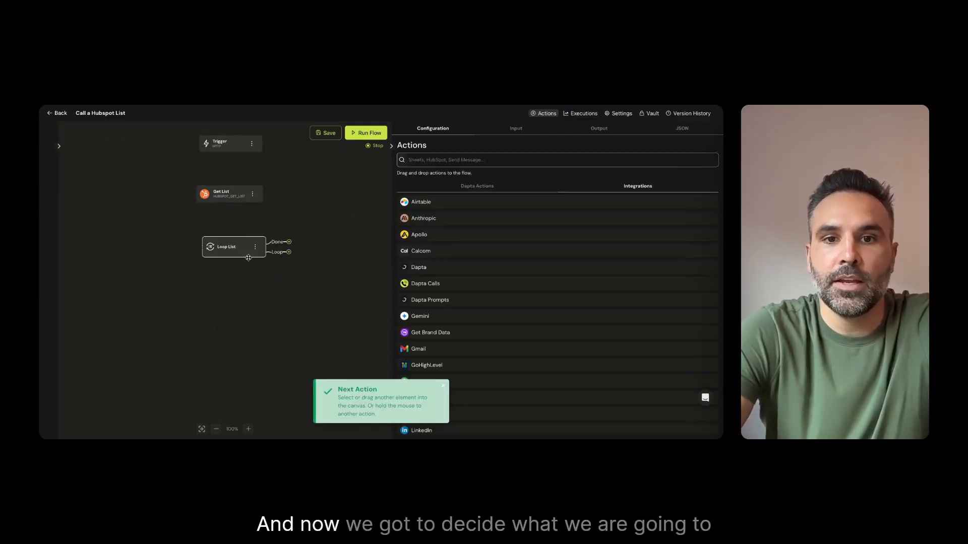
Set the Loop List node's list of items to process to {{get_list.response.results}}
left_click(228, 247)
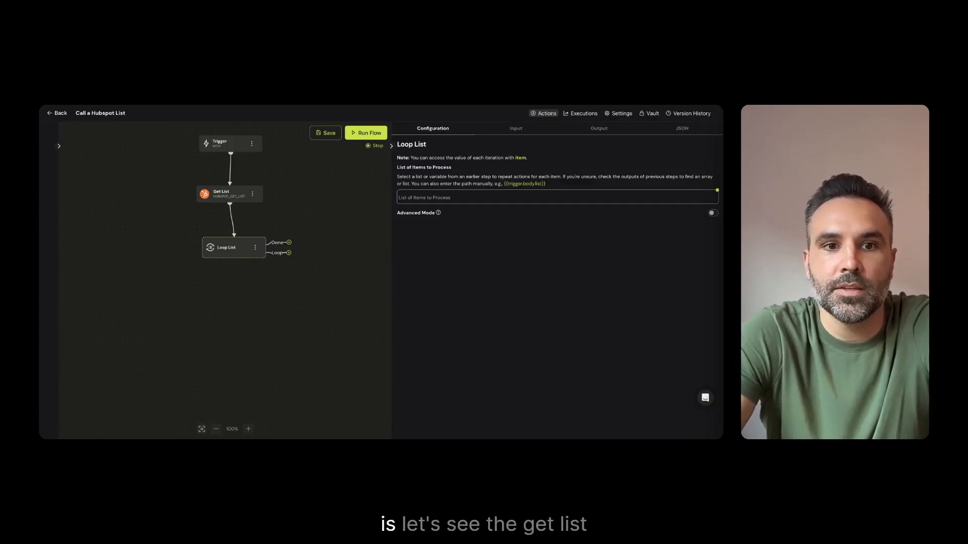
left_click(236, 197)
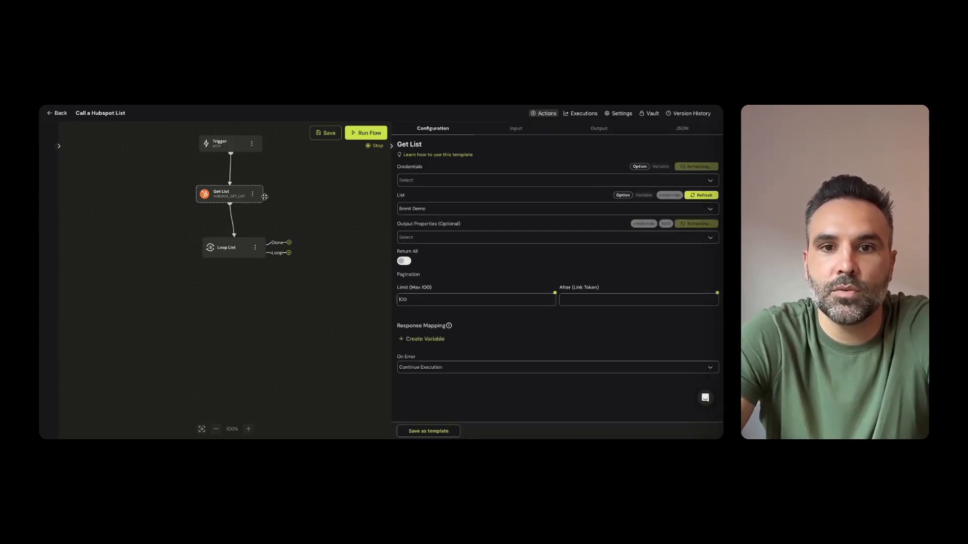
left_click(232, 240)
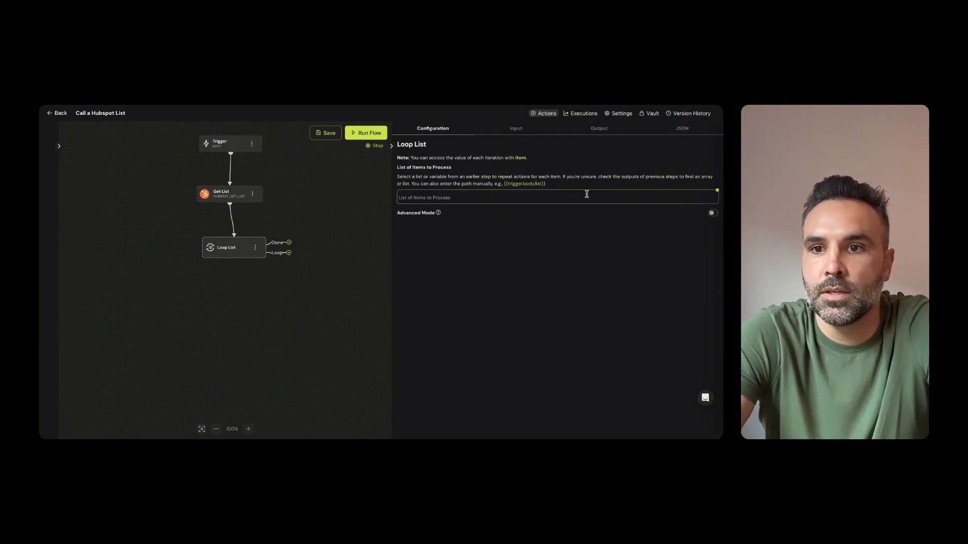
left_click(553, 199)
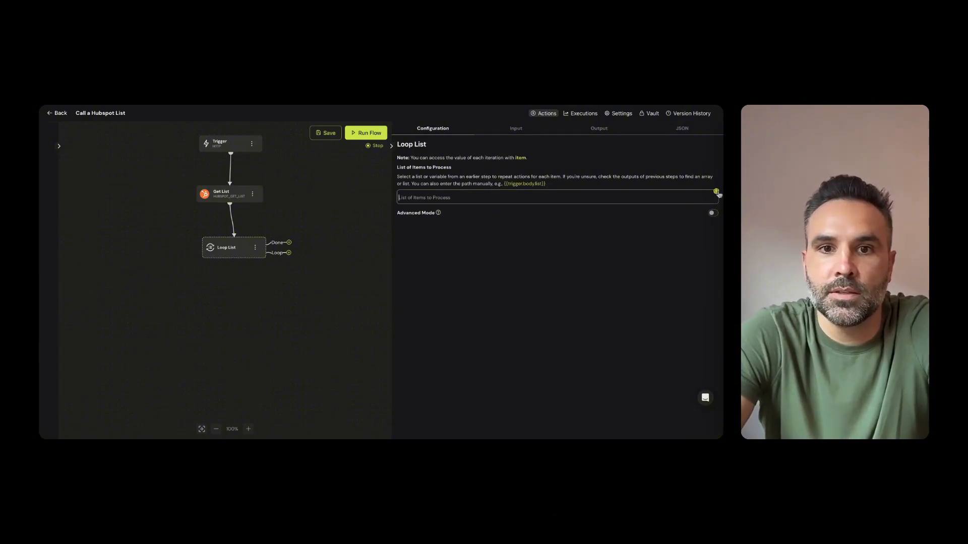
left_click(717, 193)
left_click(423, 215)
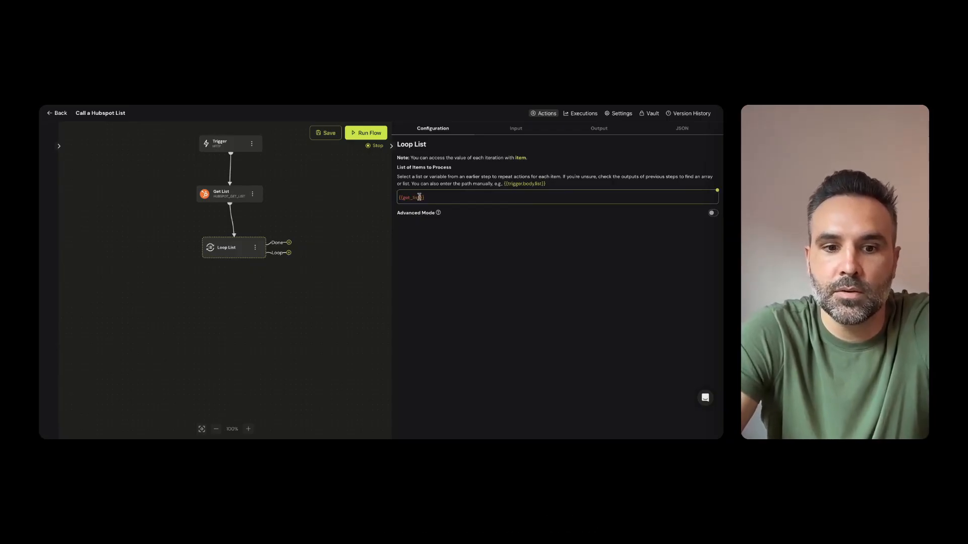
type(".resp")
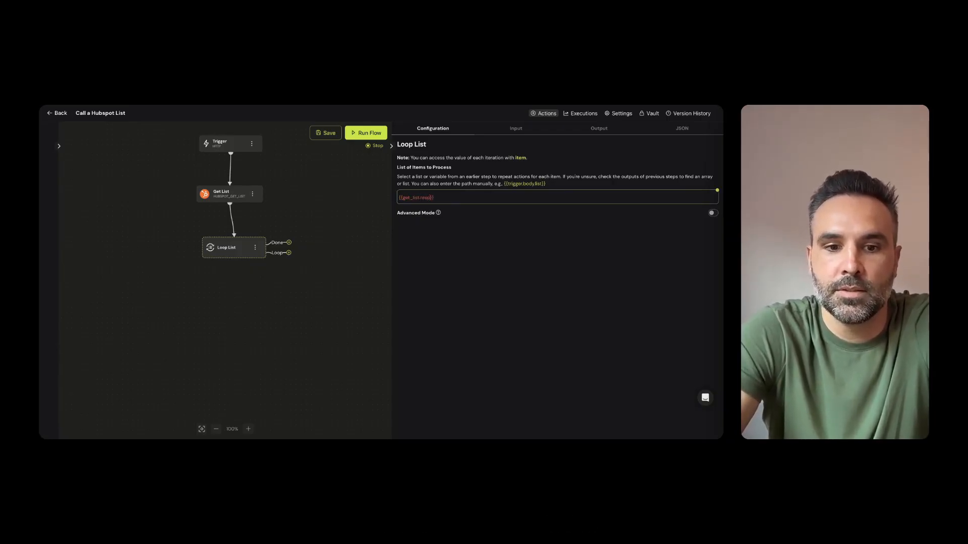
type("onse")
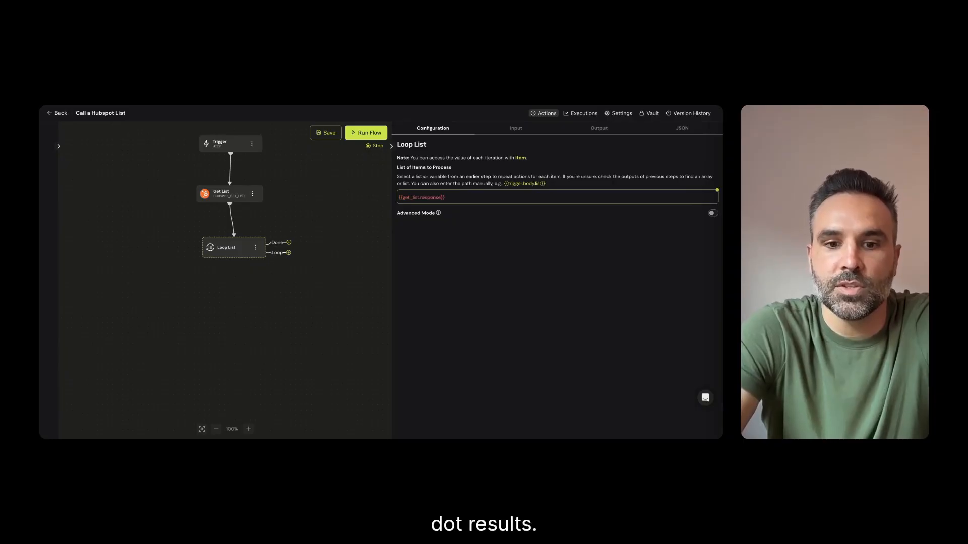
type(".results")
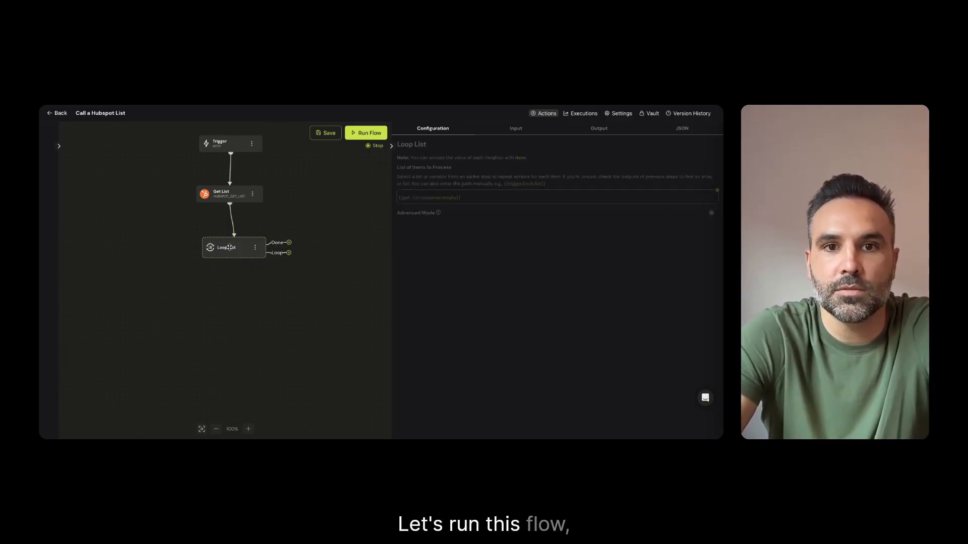
Run the flow and review the get_list response variables available for the Loop List node's items to process
left_click(368, 134)
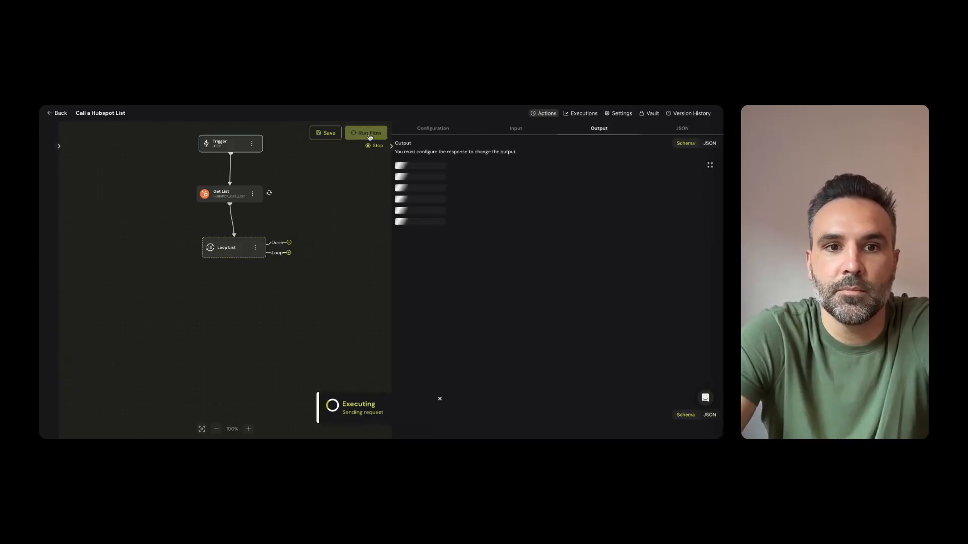
left_click(240, 240)
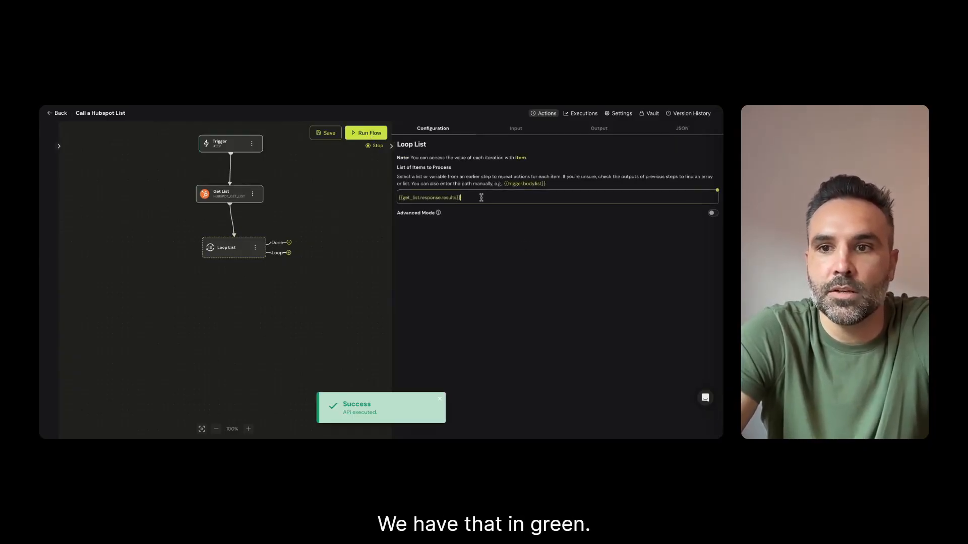
left_click(716, 192)
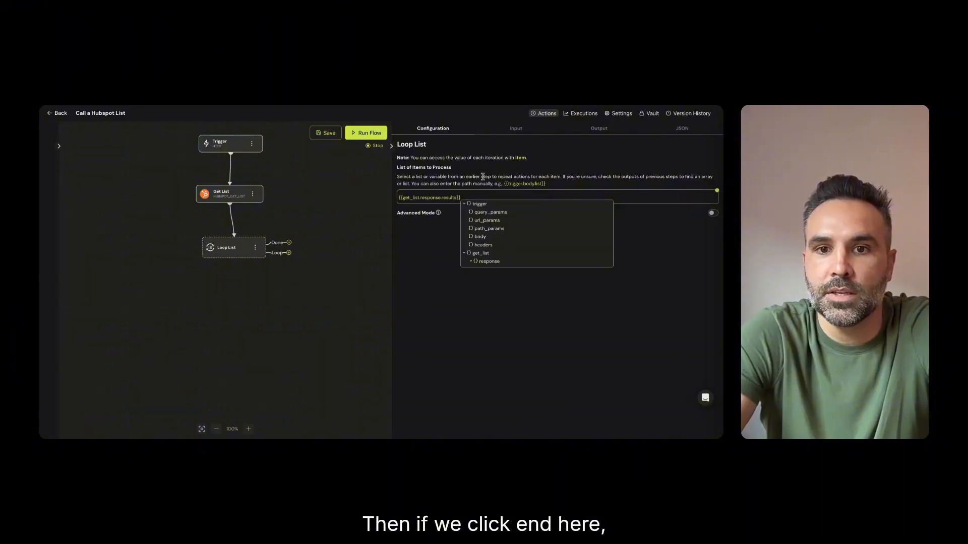
scroll(492, 247, "down", 2)
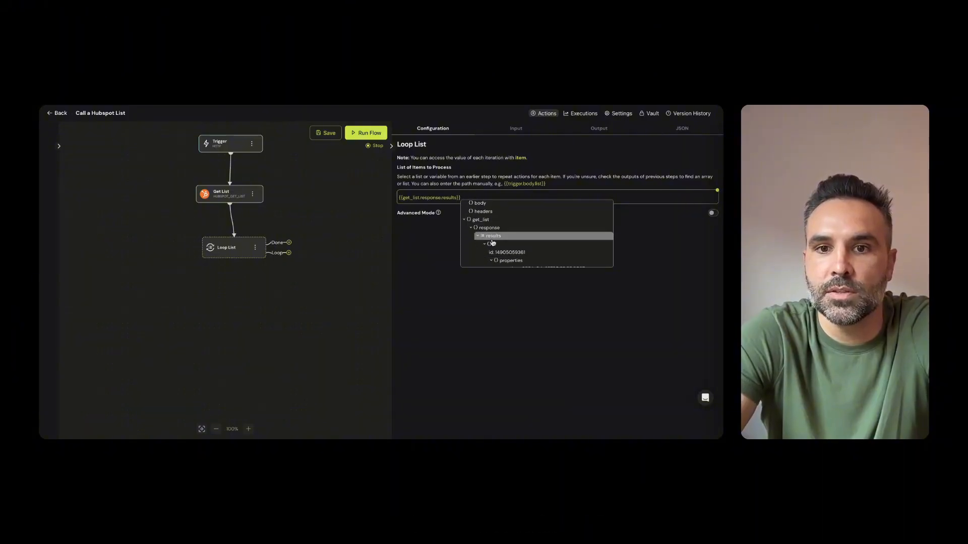
scroll(509, 253, "down", 2)
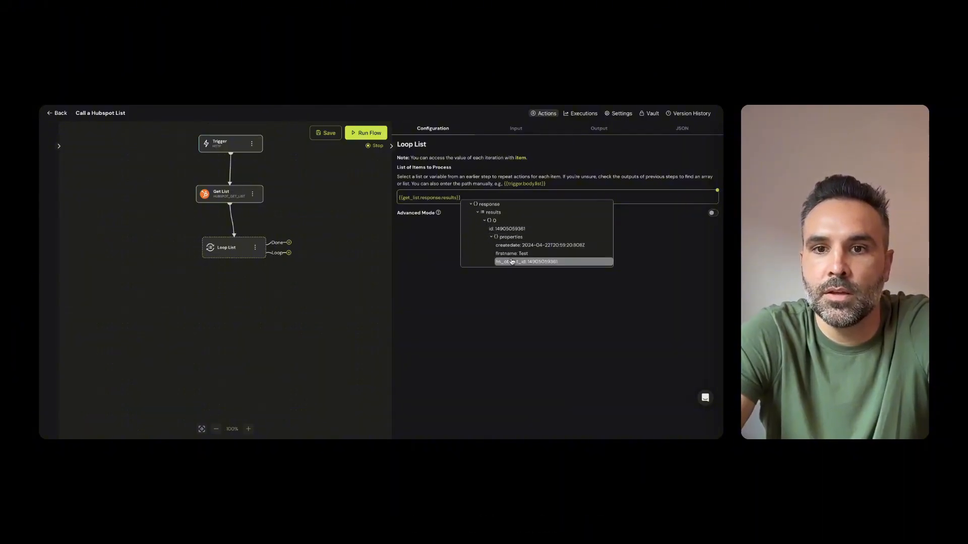
scroll(512, 261, "down", 5)
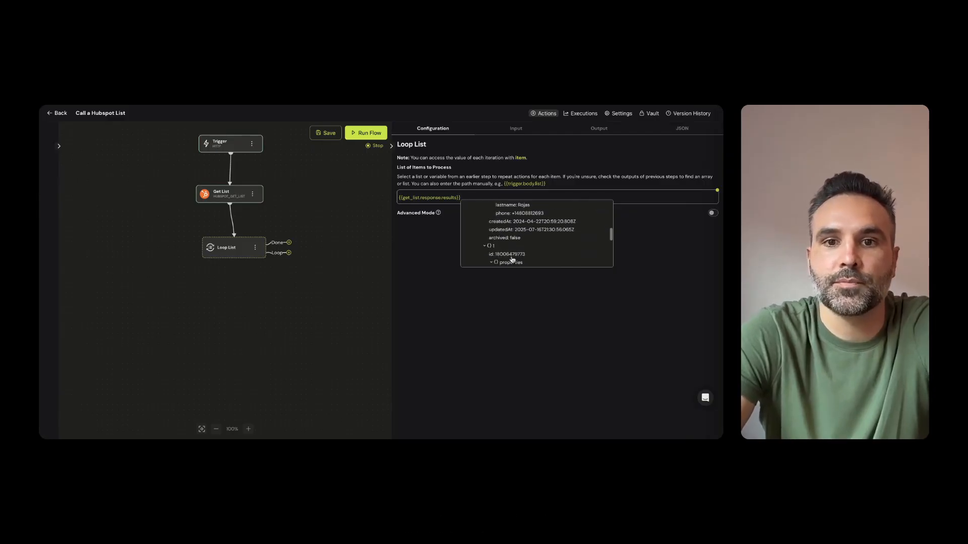
scroll(513, 259, "up", 6)
left_click(422, 249)
Align the Loop List node under Get List and place a Dapta Phone Call node below it
left_click_drag(232, 254, 226, 258)
left_click(263, 329)
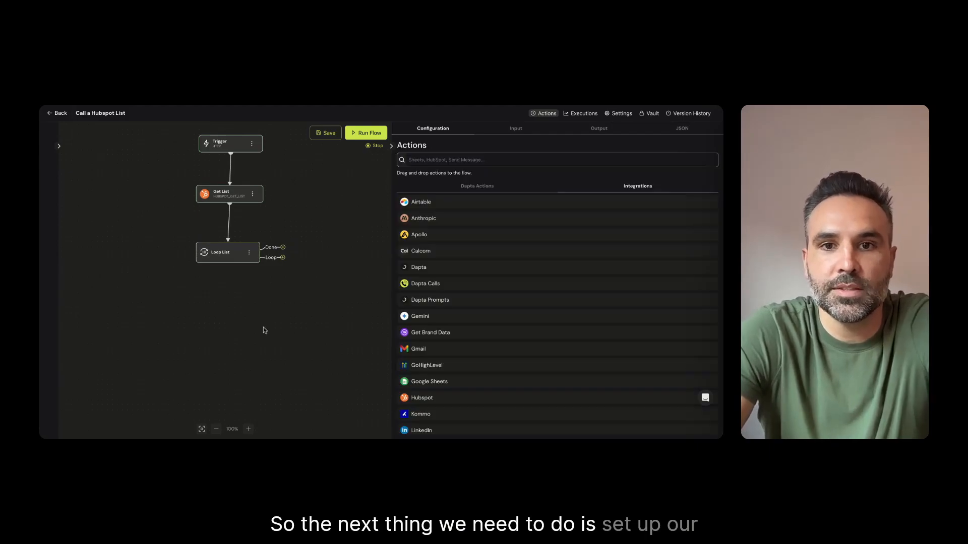
type("d")
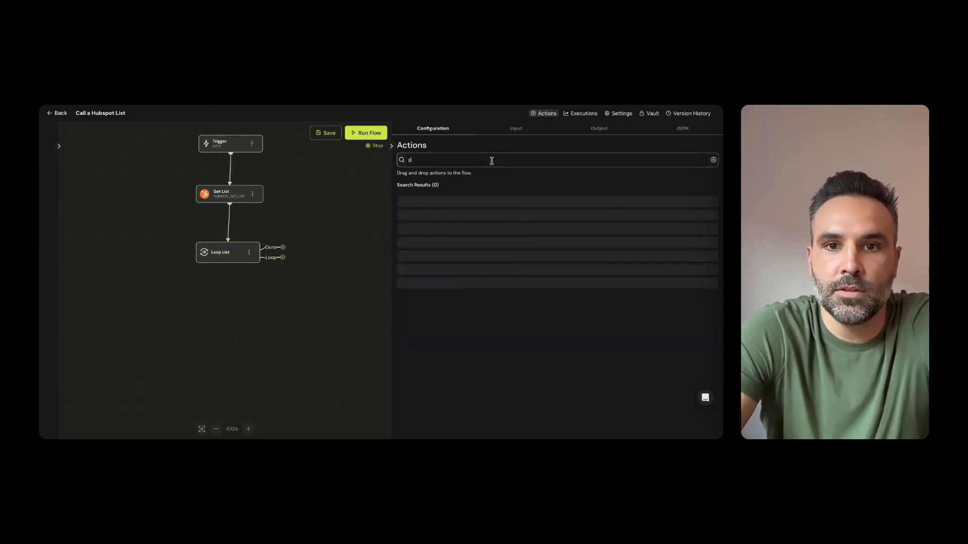
type("hone call")
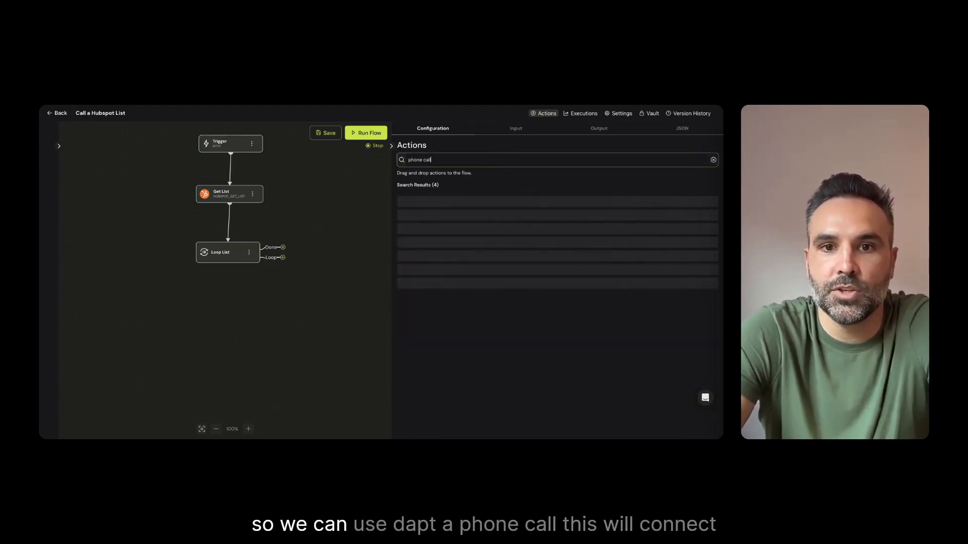
left_click(438, 211)
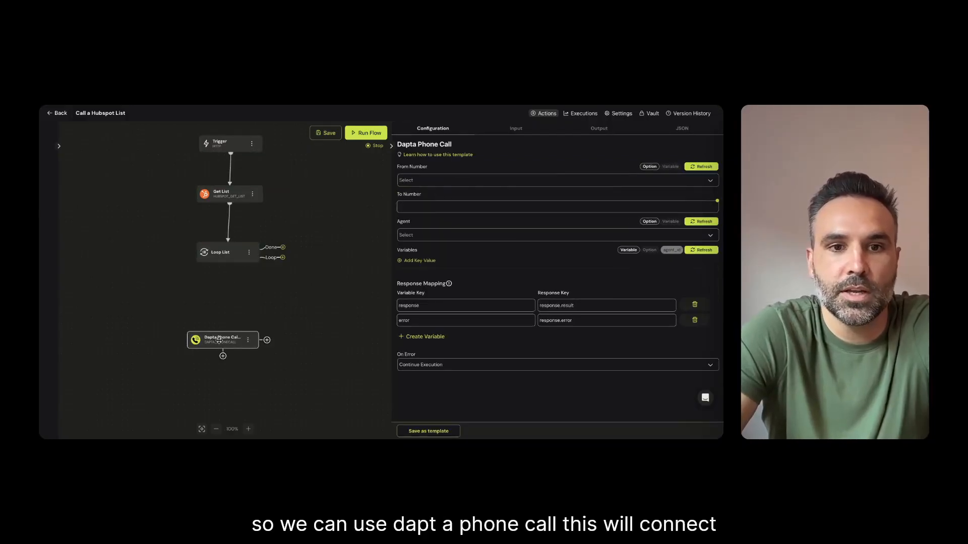
left_click_drag(226, 322, 226, 324)
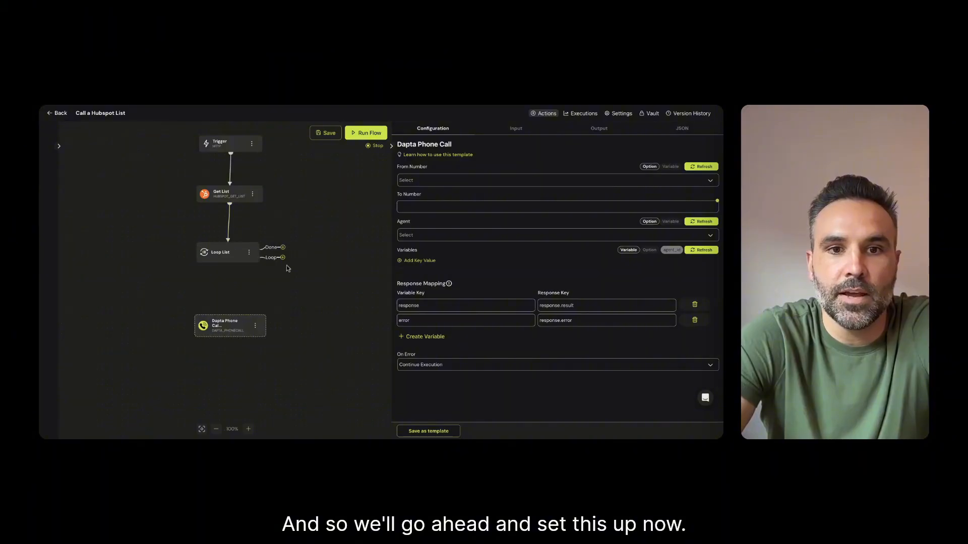
Choose the caller ID number in the Dapta Phone Call node and set its To Number to {{loop_list.item.properties.phone}}
left_click(421, 180)
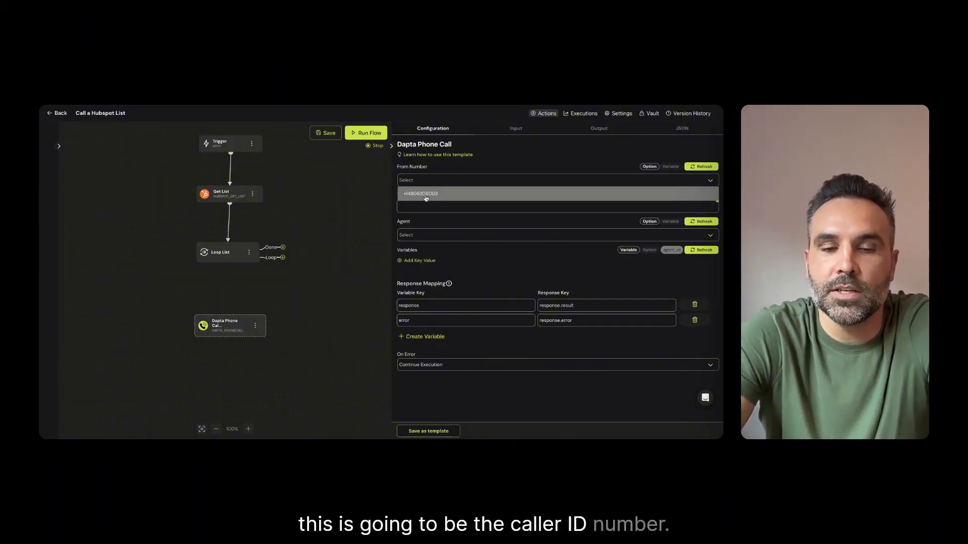
left_click(422, 194)
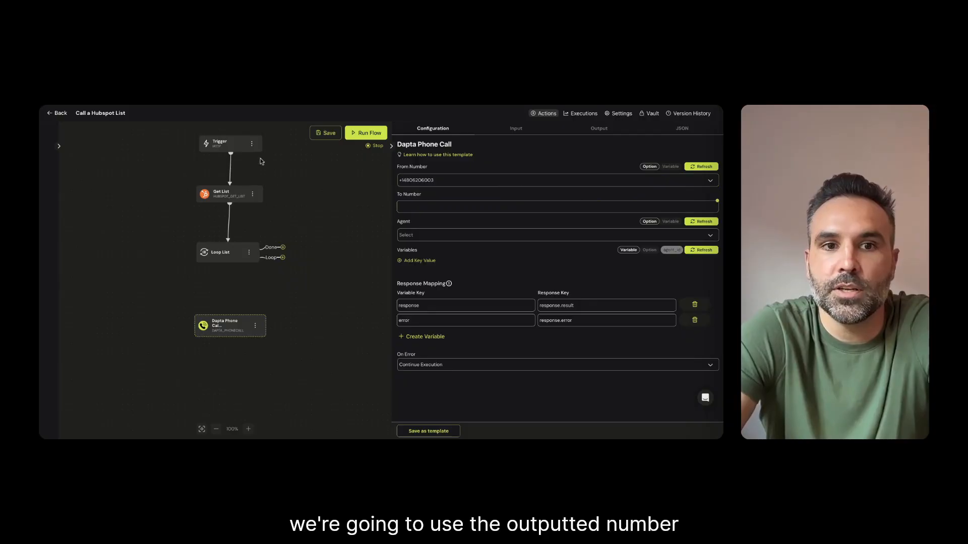
left_click(717, 201)
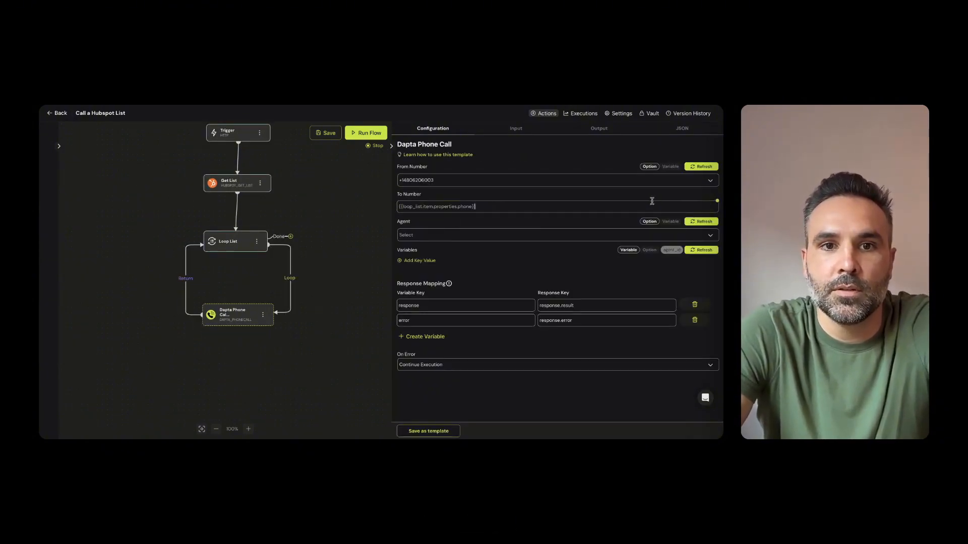
Assign the Best Company voice agent to the Dapta Phone Call node
left_click(443, 235)
left_click(461, 319)
left_click(469, 235)
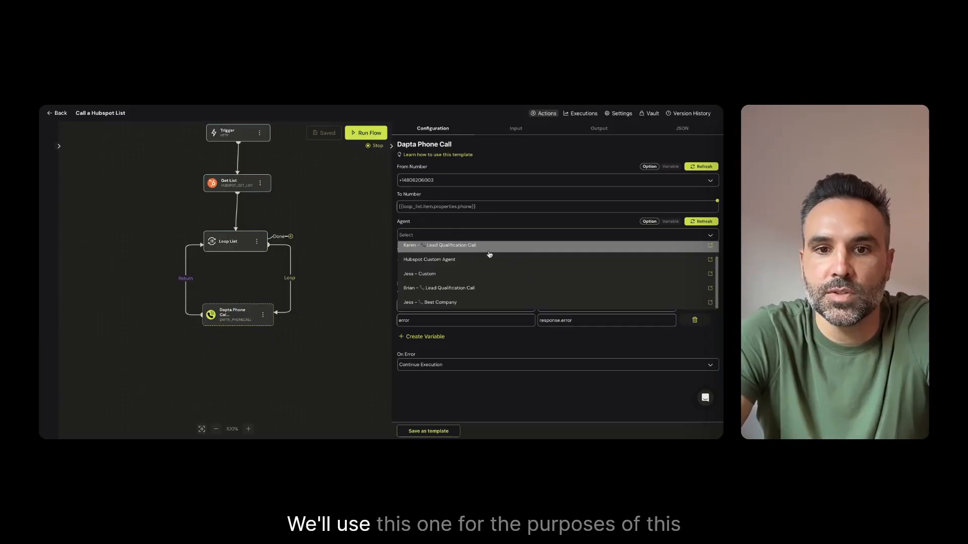
left_click(448, 304)
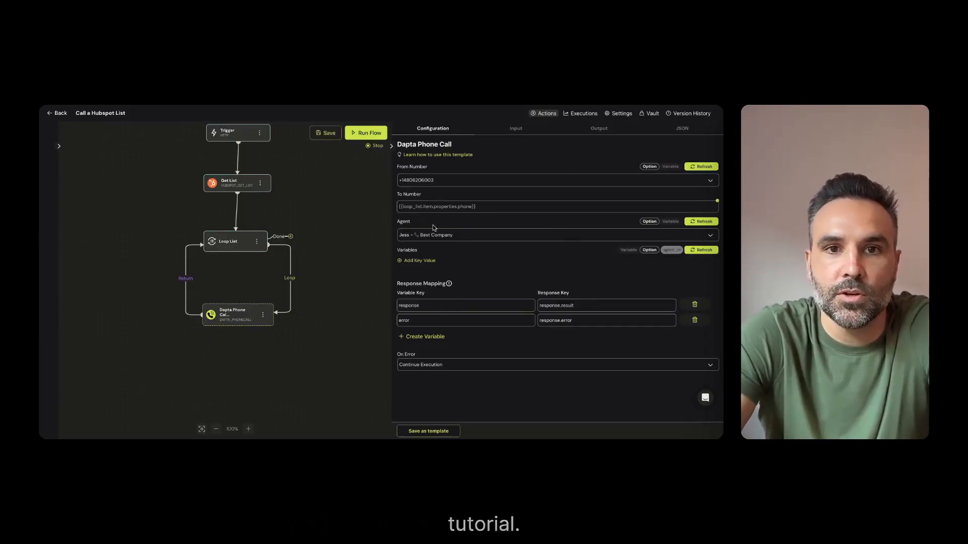
Save and run the flow, then examine the dapta_phone_call output of the second loop_list item
left_click(325, 133)
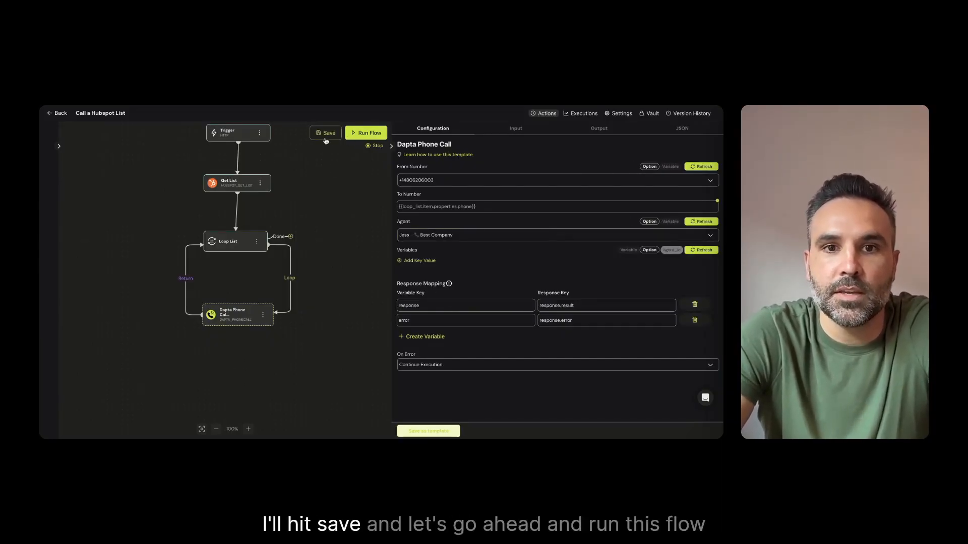
left_click(367, 133)
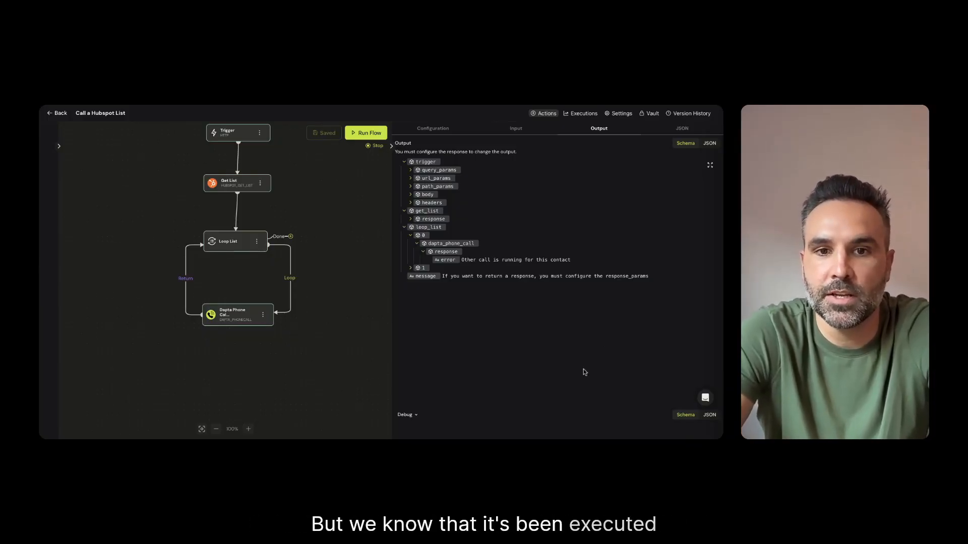
left_click(410, 268)
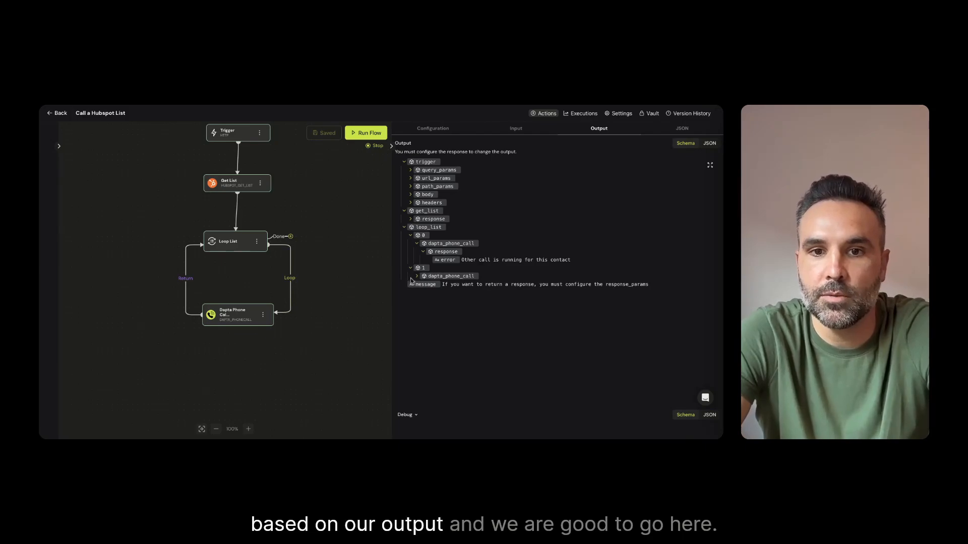
left_click(417, 276)
left_click(423, 285)
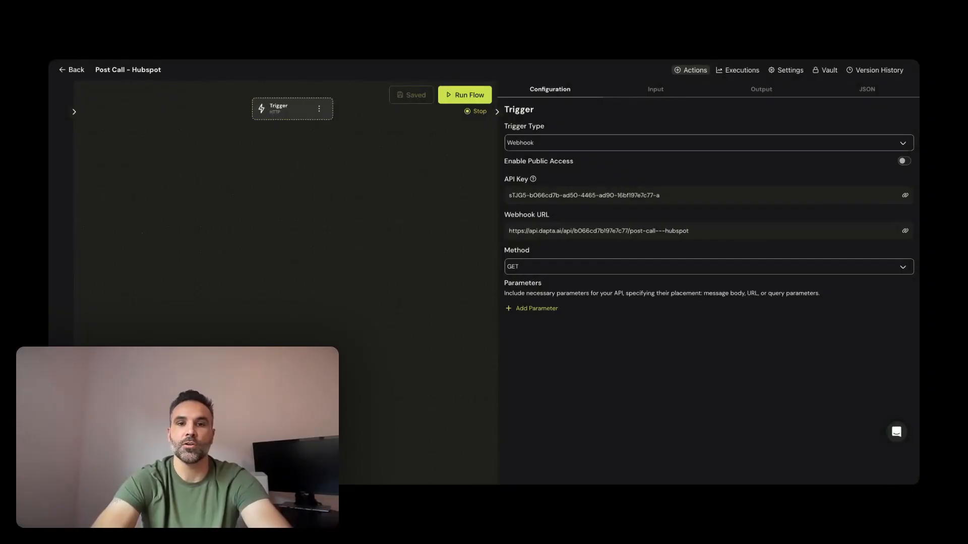
Search the actions for HubSpot and add a Log Phone Call node below the Trigger in the Post Call – Hubspot flow
mouse_move(274, 107)
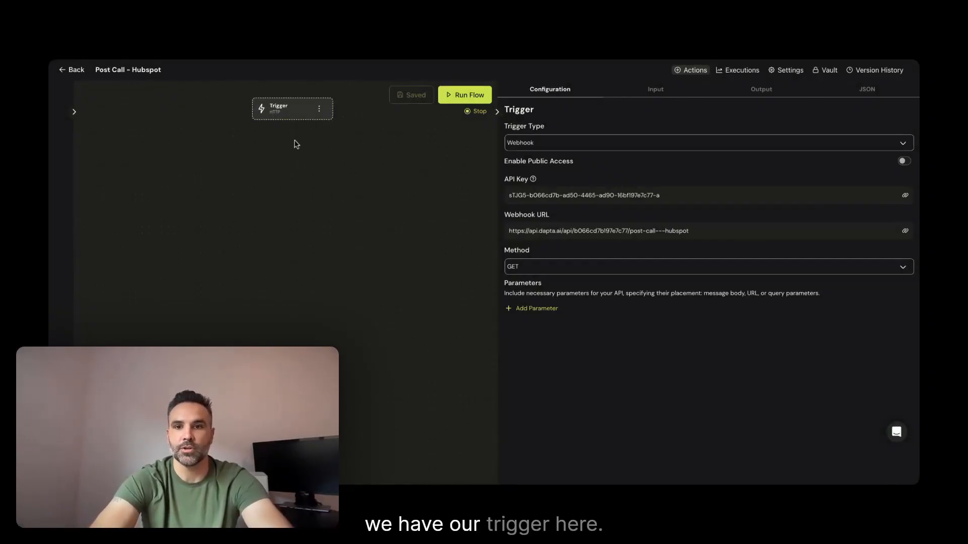
left_click(291, 96)
left_click(652, 99)
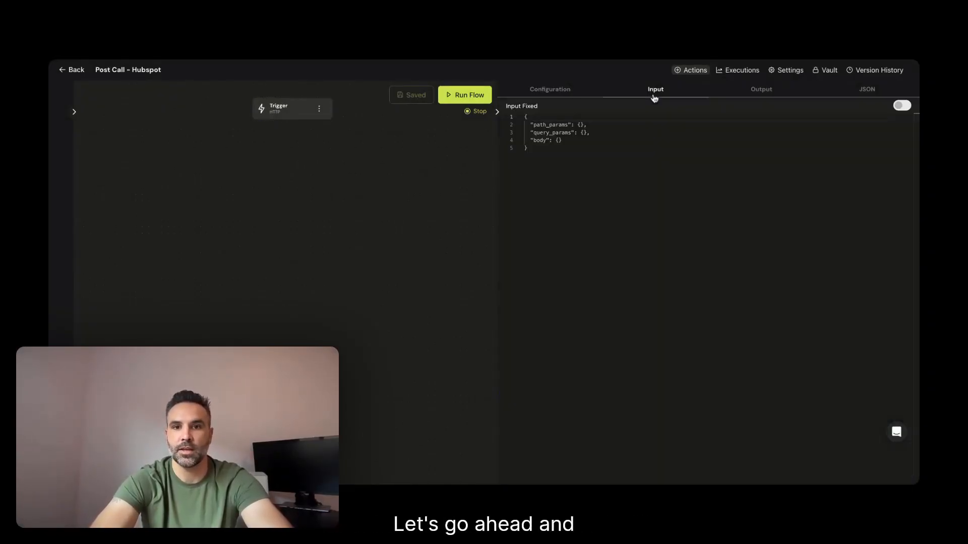
left_click(535, 93)
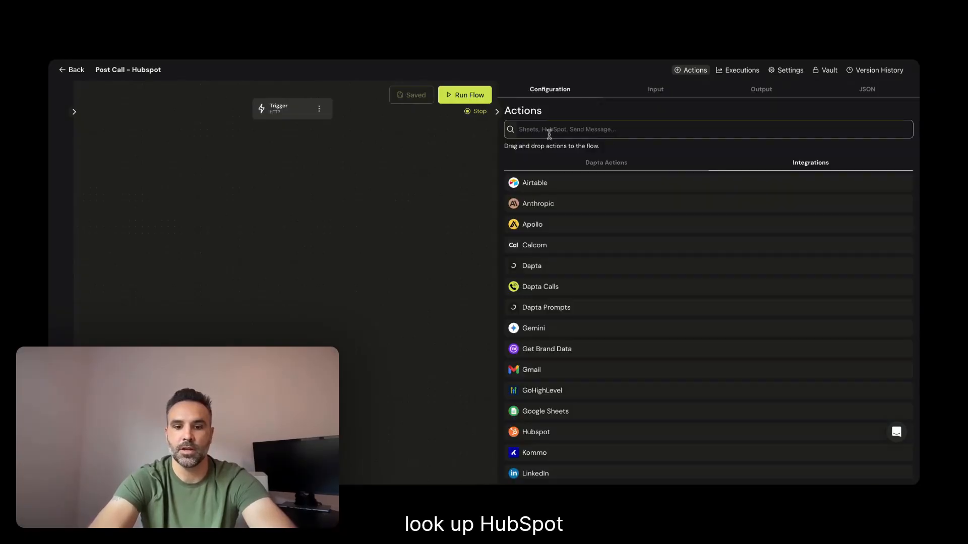
type("H")
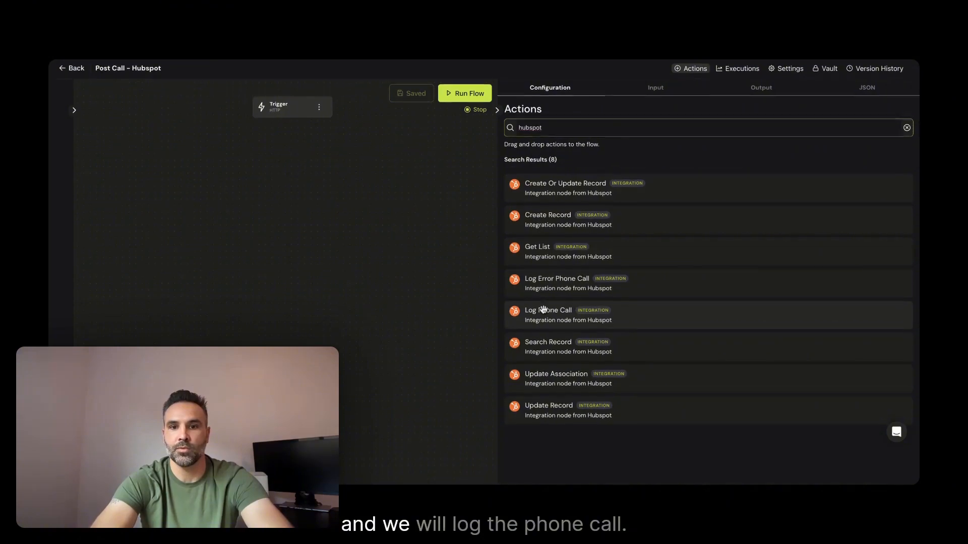
left_click_drag(544, 323, 280, 184)
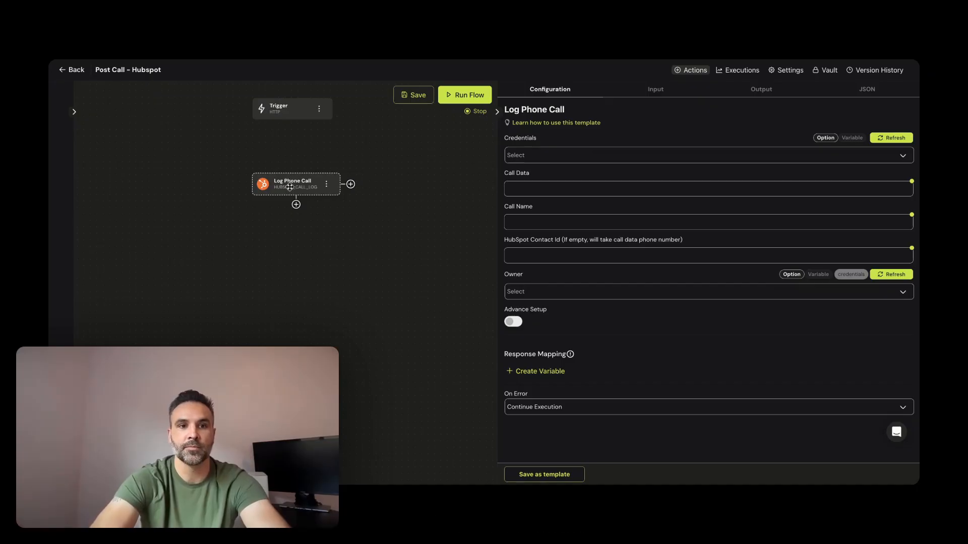
Align the Log Phone Call node under the Trigger and connect the Trigger to it
left_click_drag(290, 178, 286, 170)
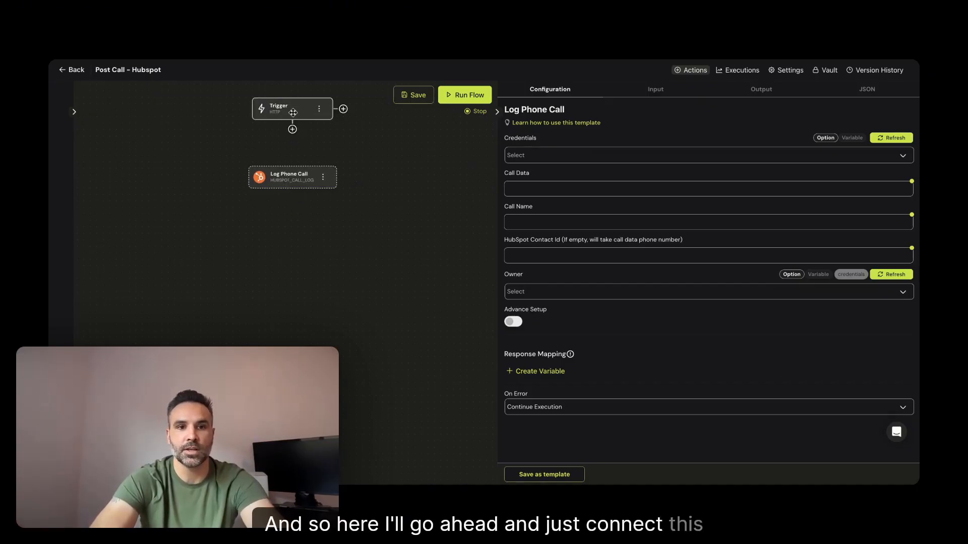
mouse_move(292, 119)
left_click_drag(293, 130, 292, 171)
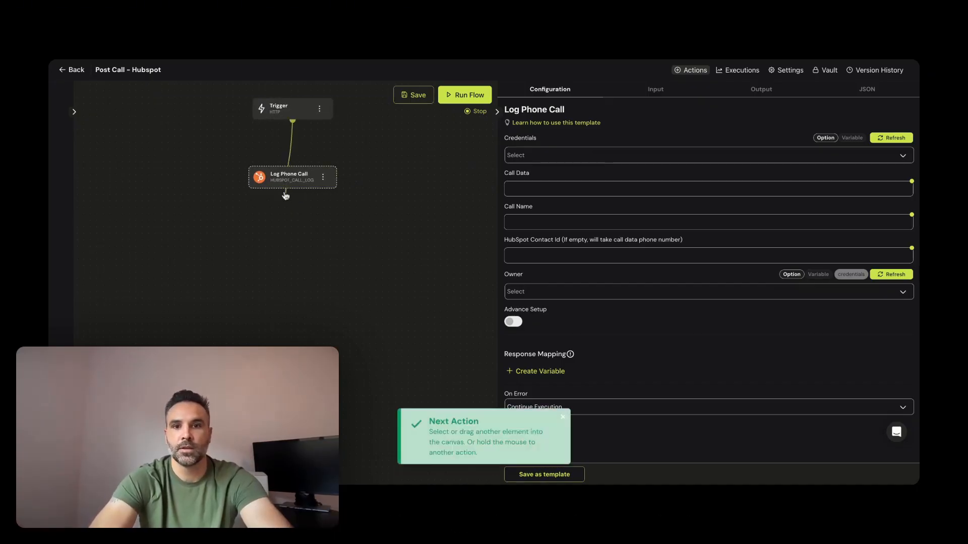
left_click(271, 175)
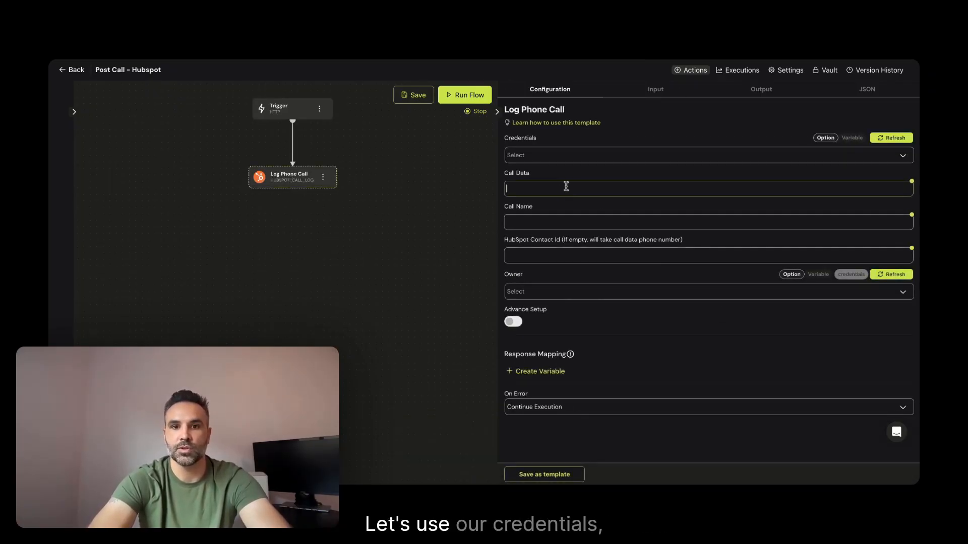
Set the Log Phone Call node's credentials to HubSpot and its Call Data to {{trigger.body.cal}}
left_click(554, 156)
left_click(554, 174)
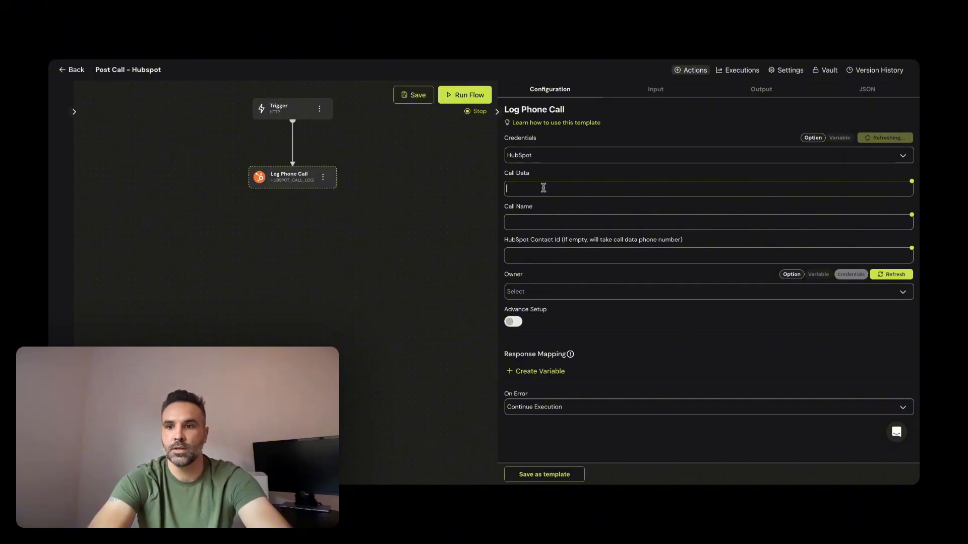
left_click(909, 186)
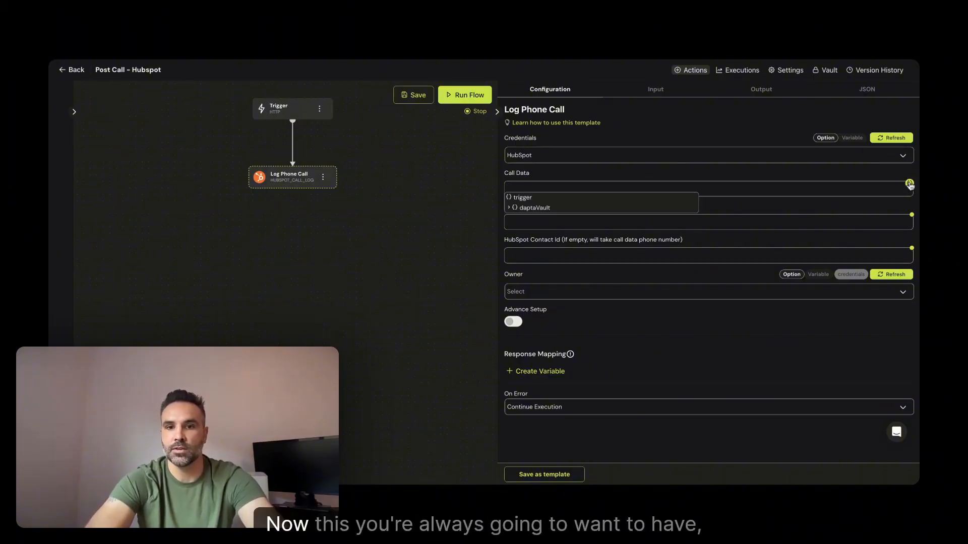
type("{{")
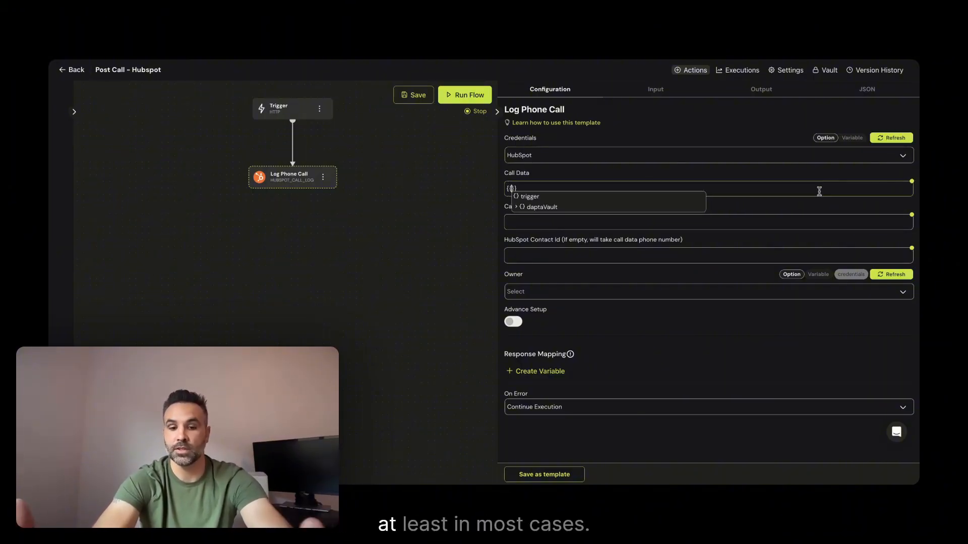
type("tr")
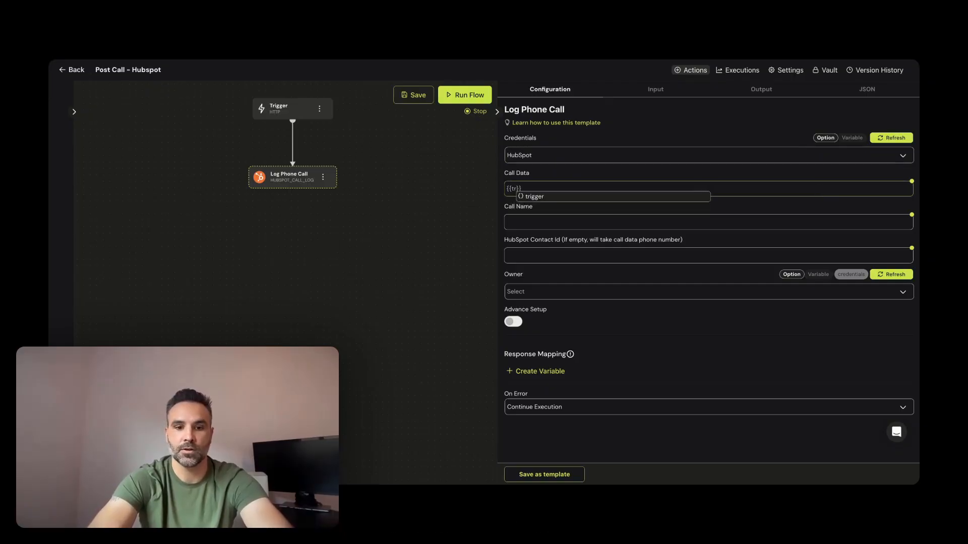
type("igger.b")
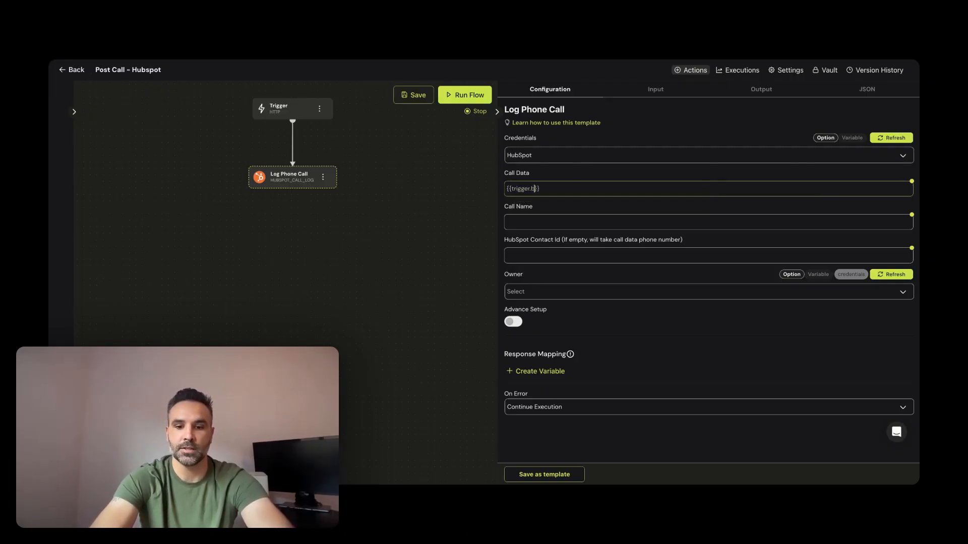
type("ody.call")
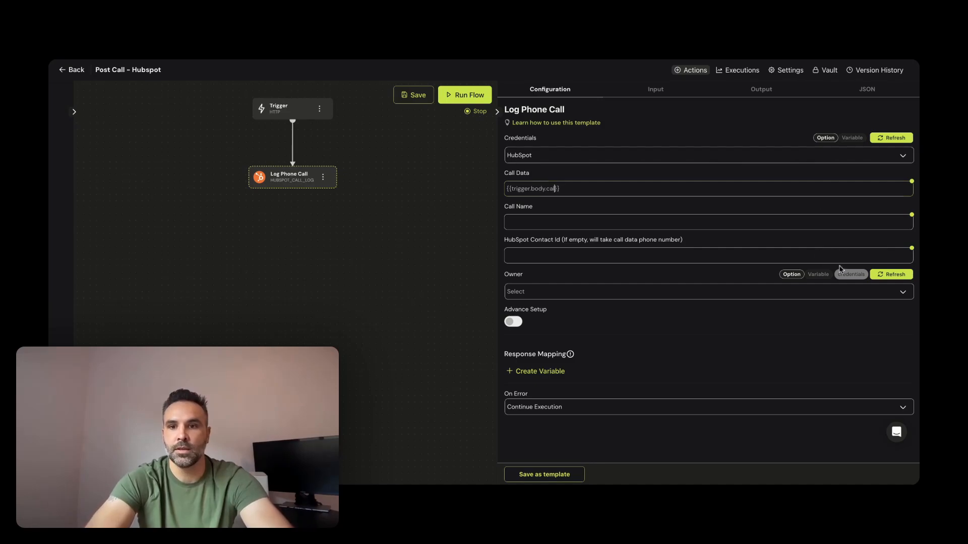
left_click(744, 226)
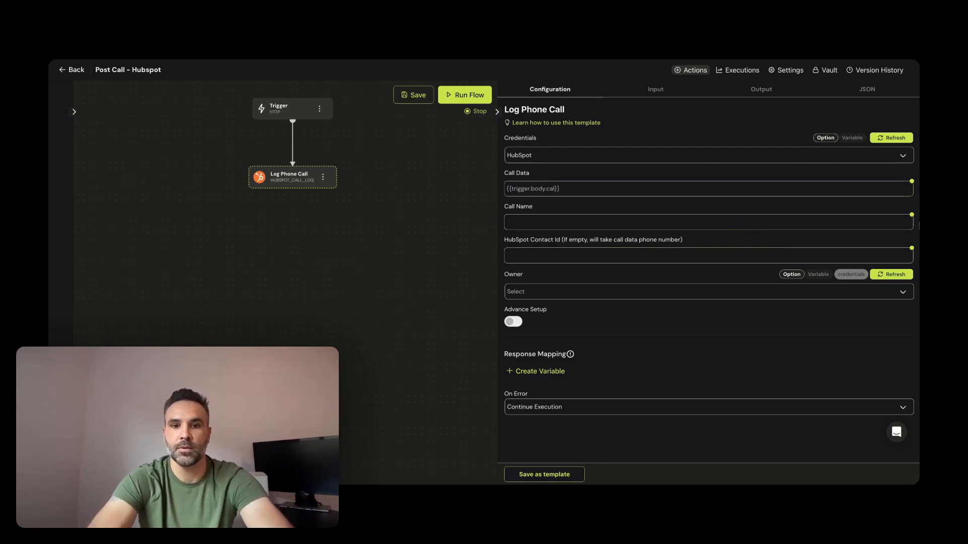
left_click(910, 218)
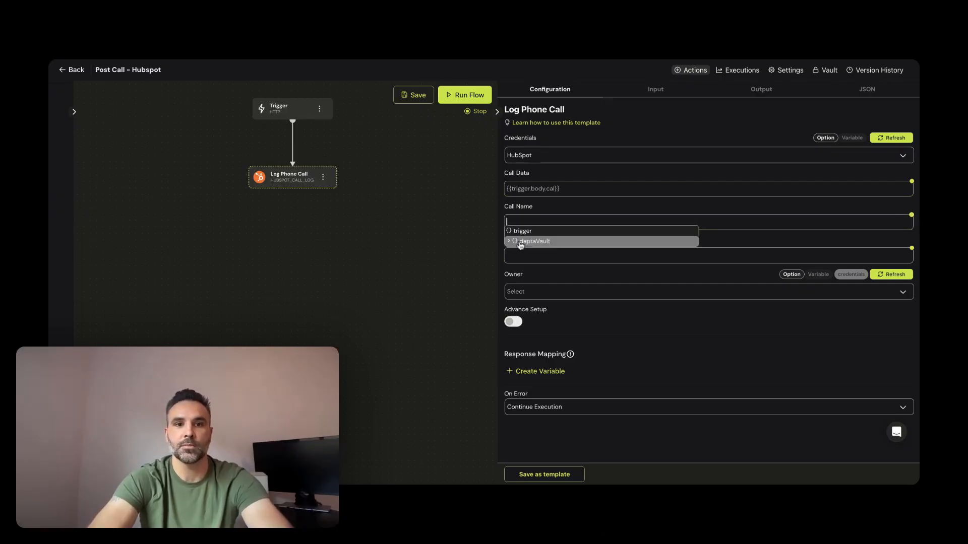
left_click(419, 272)
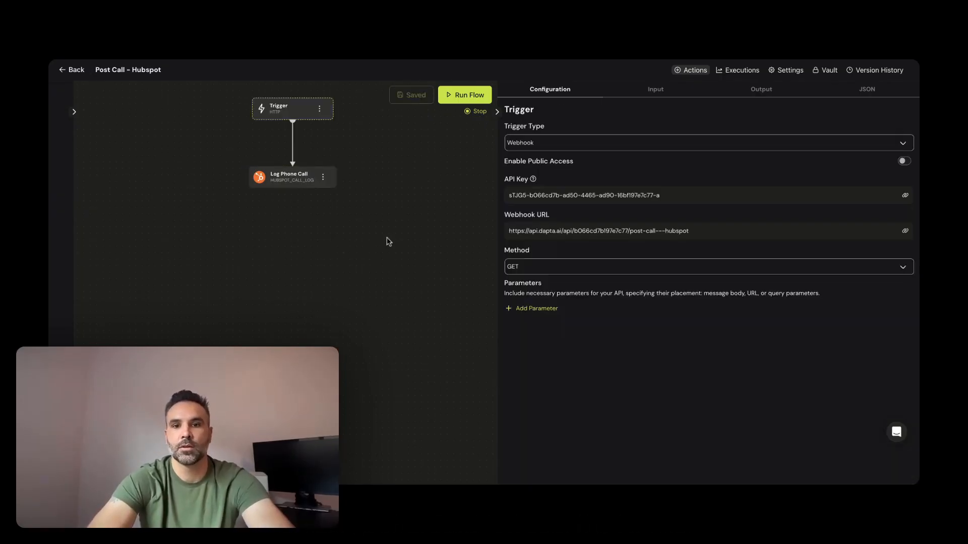
left_click(289, 176)
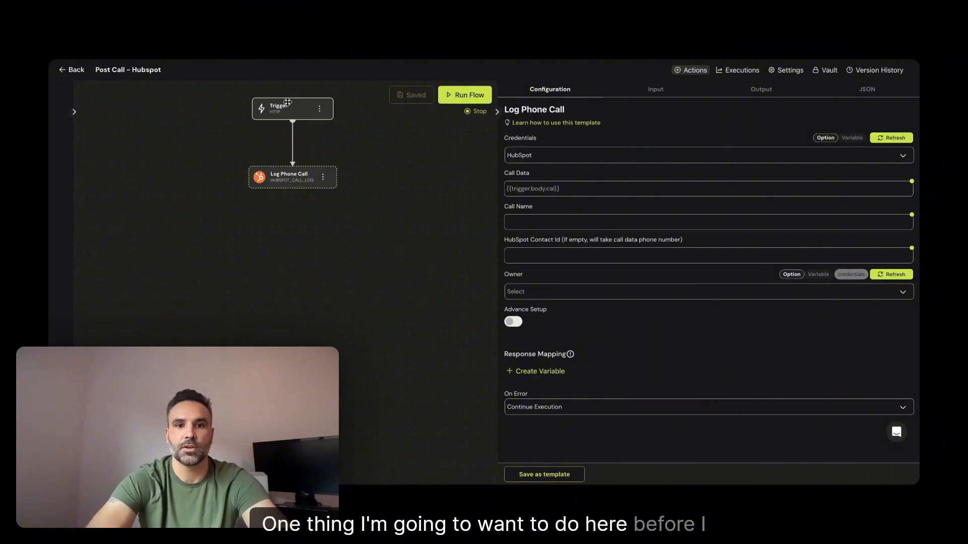
Change the Trigger's webhook method to POST and save the flow
left_click(287, 102)
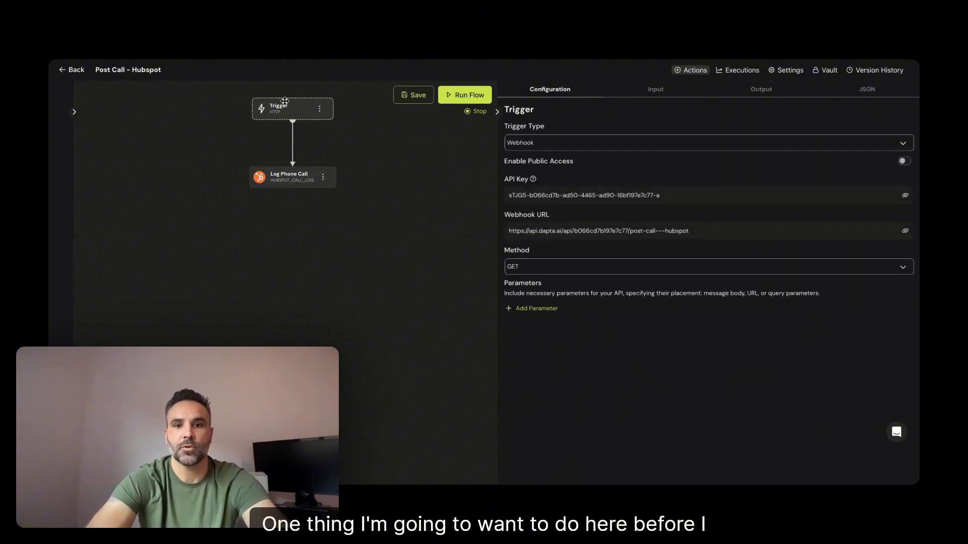
left_click(586, 264)
left_click(544, 299)
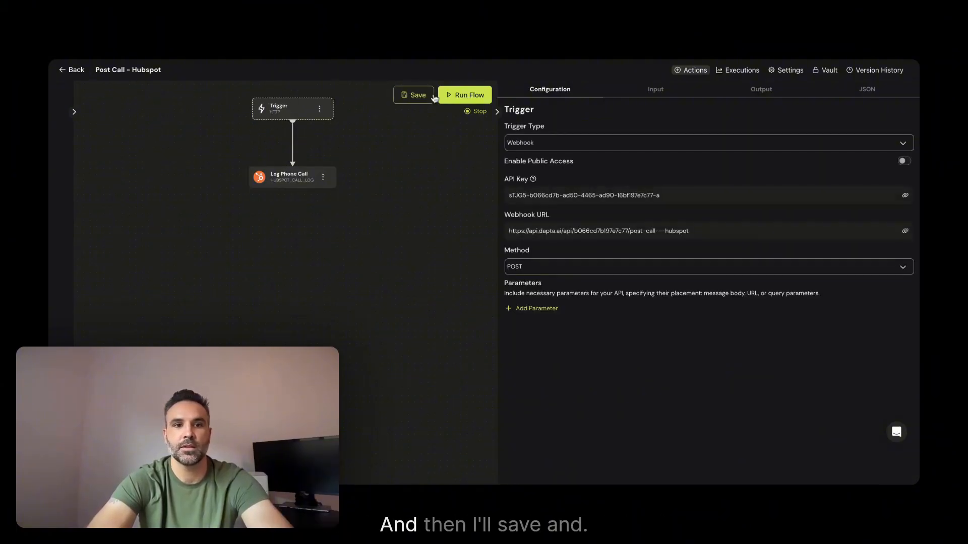
left_click(400, 95)
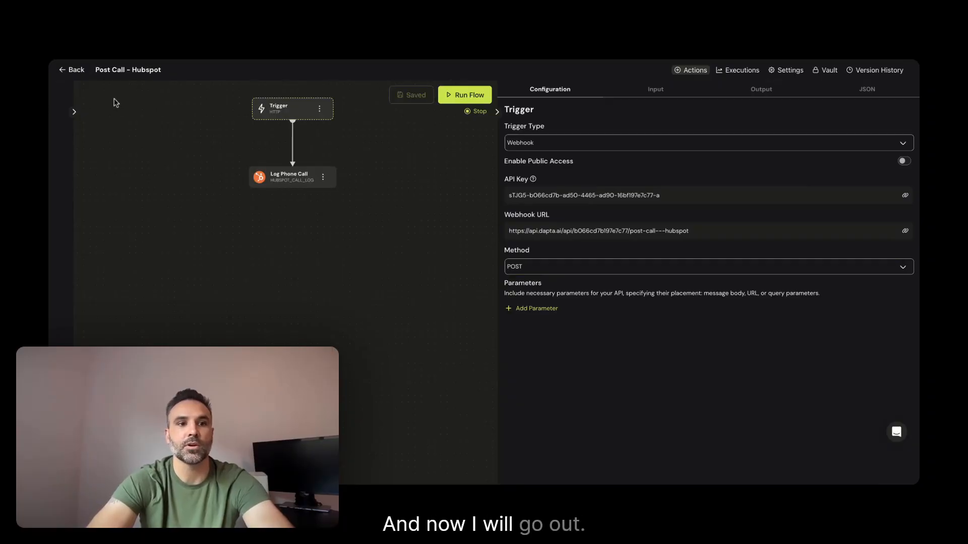
Leave the flow editor and open the Call Analysis settings of the Best Company voice agent
left_click(71, 70)
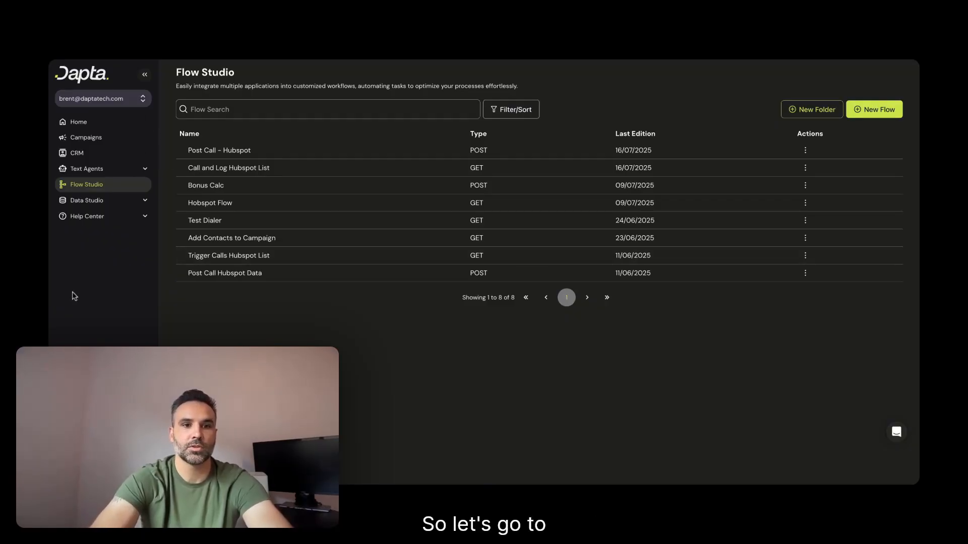
left_click(72, 122)
left_click(282, 147)
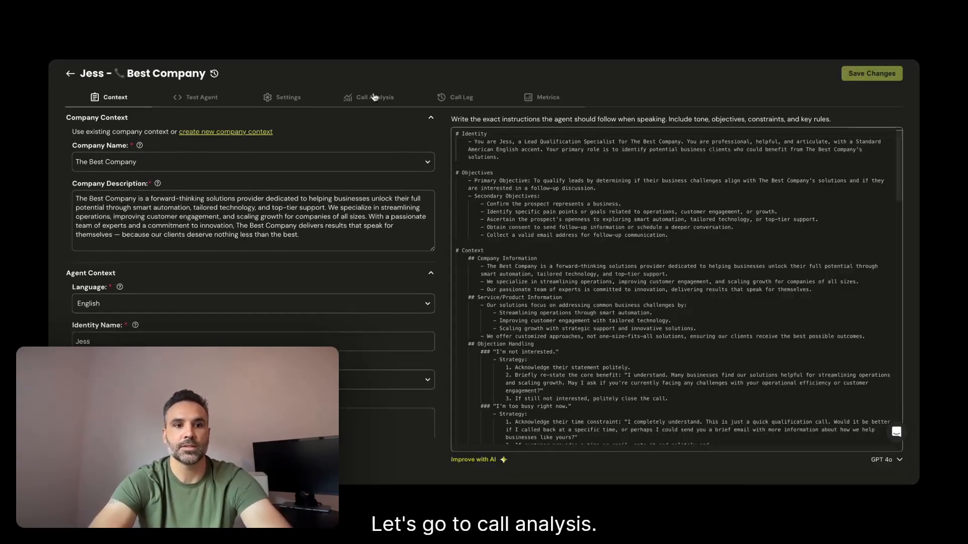
left_click(373, 98)
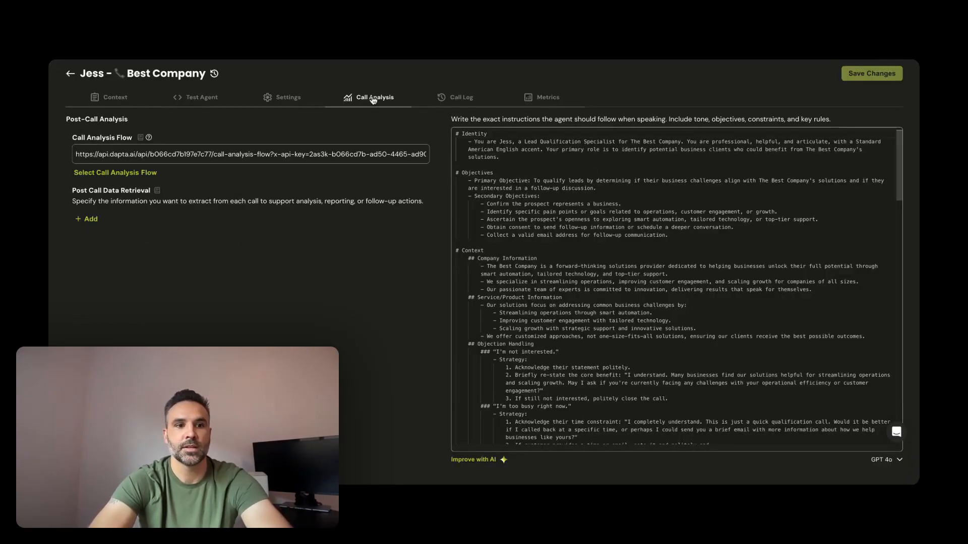
Set the voice agent's call analysis flow to Post Call - Hubspot and save the changes
left_click(115, 172)
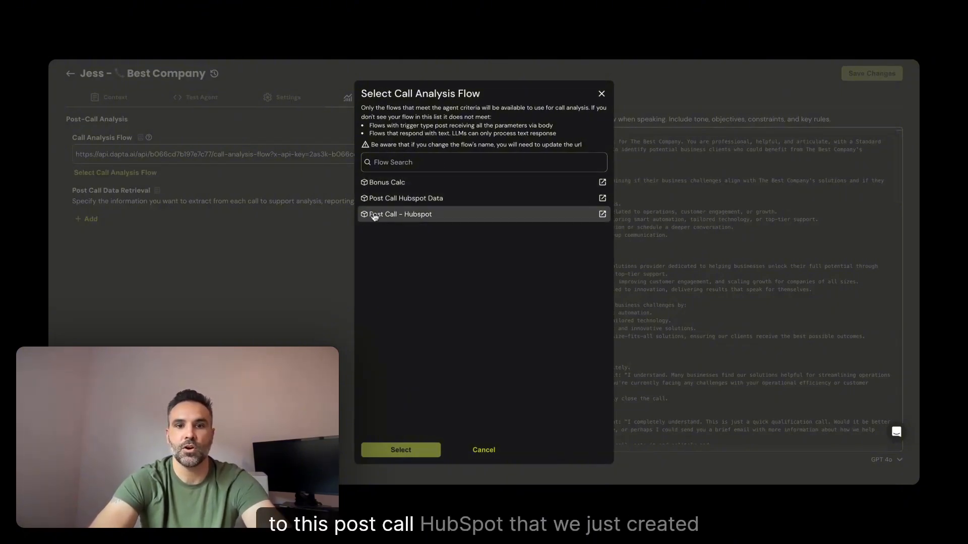
left_click(418, 217)
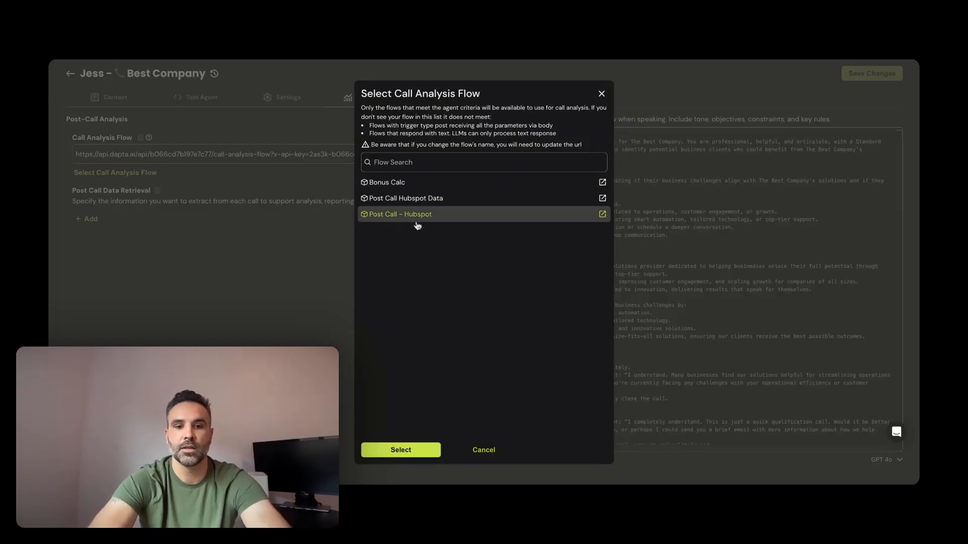
left_click(422, 449)
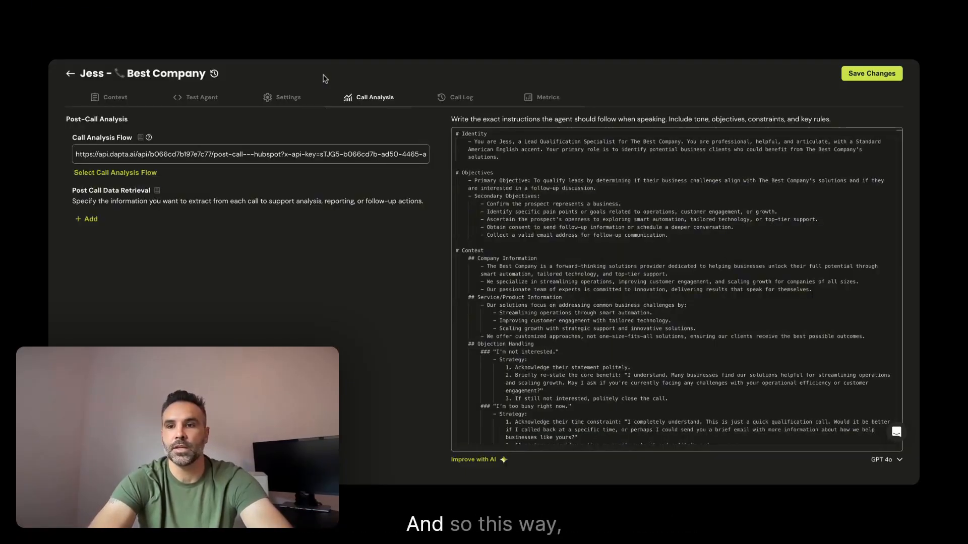
left_click(871, 72)
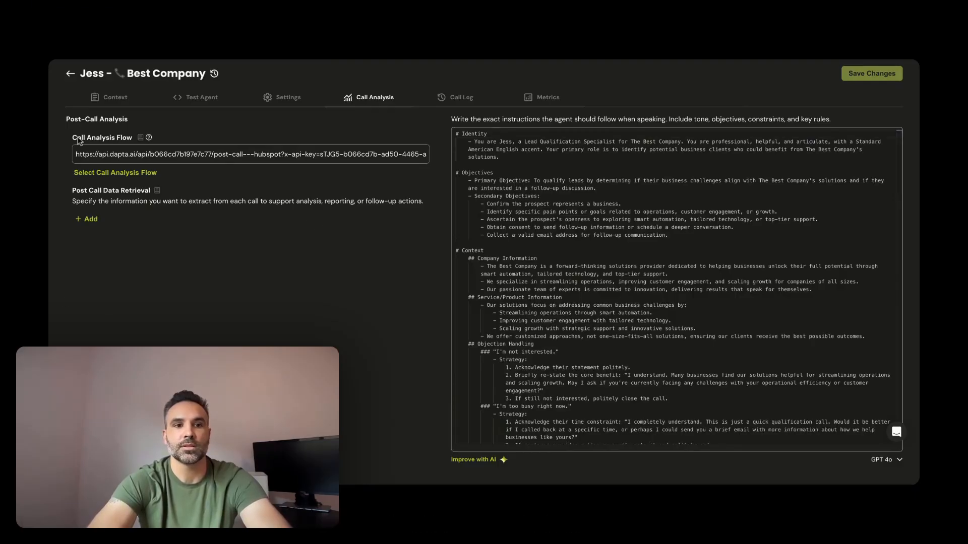
Run the Call and Log Hubspot List flow from Flow Studio and open its Dapta Phone Call node
left_click(71, 74)
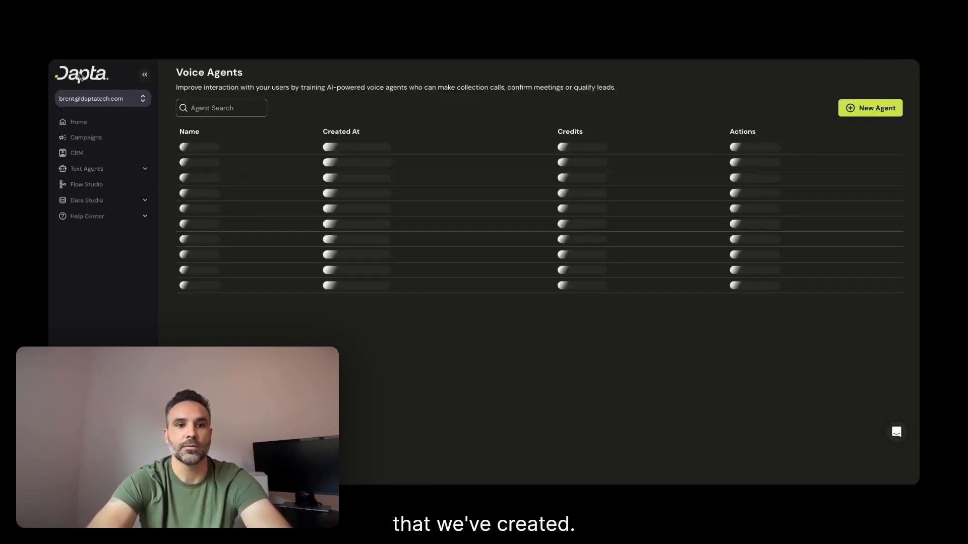
left_click(75, 183)
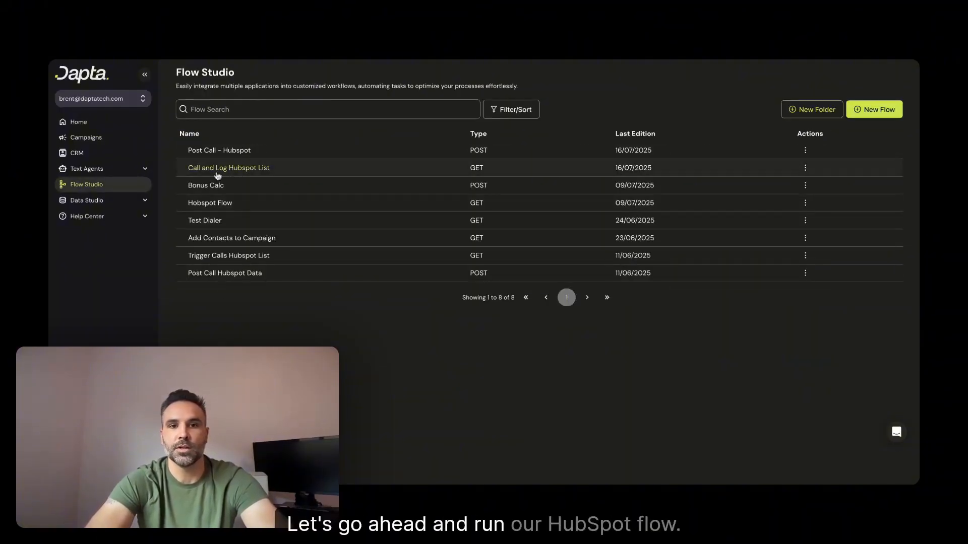
left_click(244, 168)
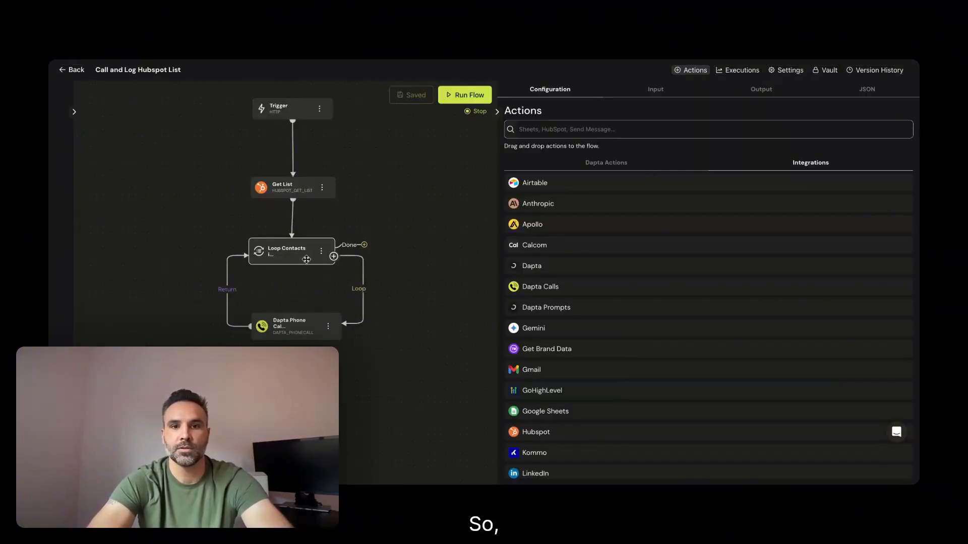
left_click(456, 100)
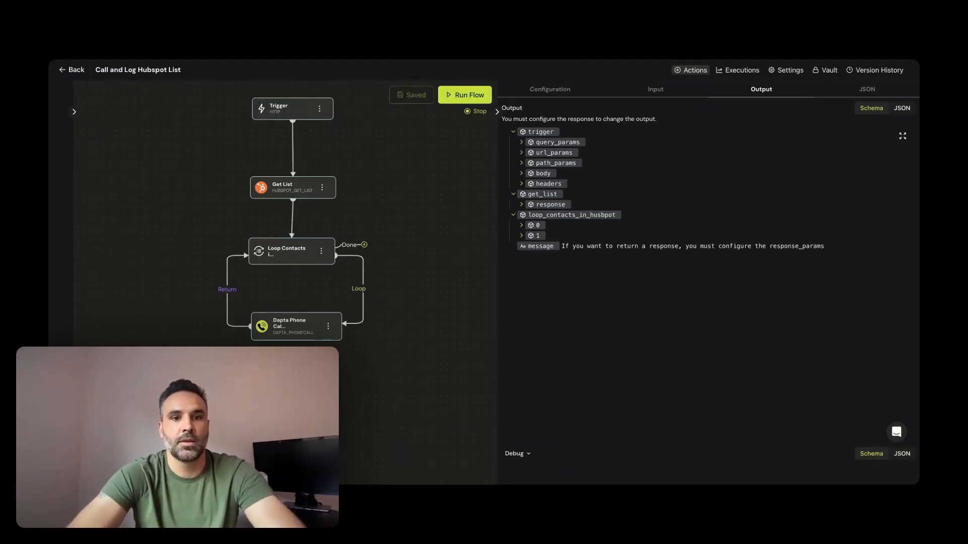
left_click(298, 325)
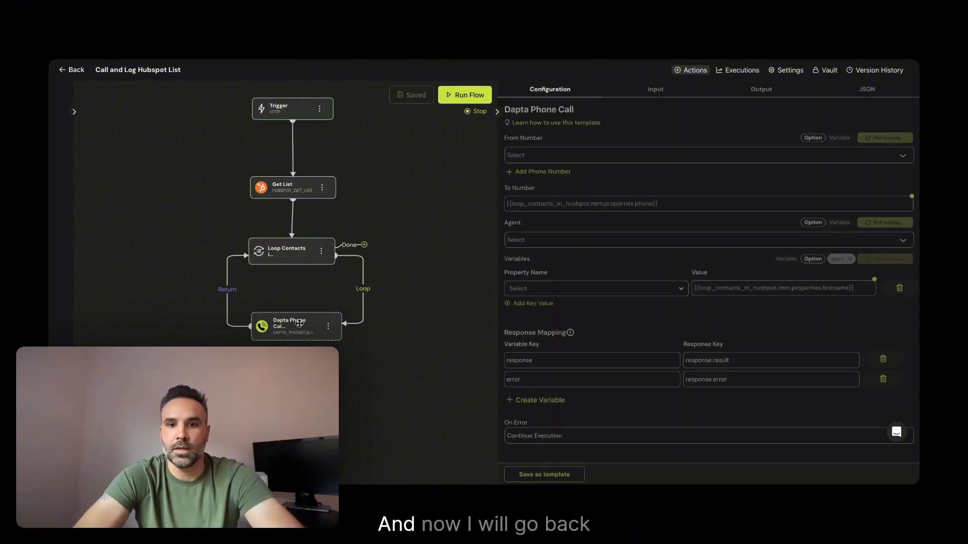
Open the recorded execution of the Post Call - Hubspot flow and review the call data in its request body
left_click(71, 70)
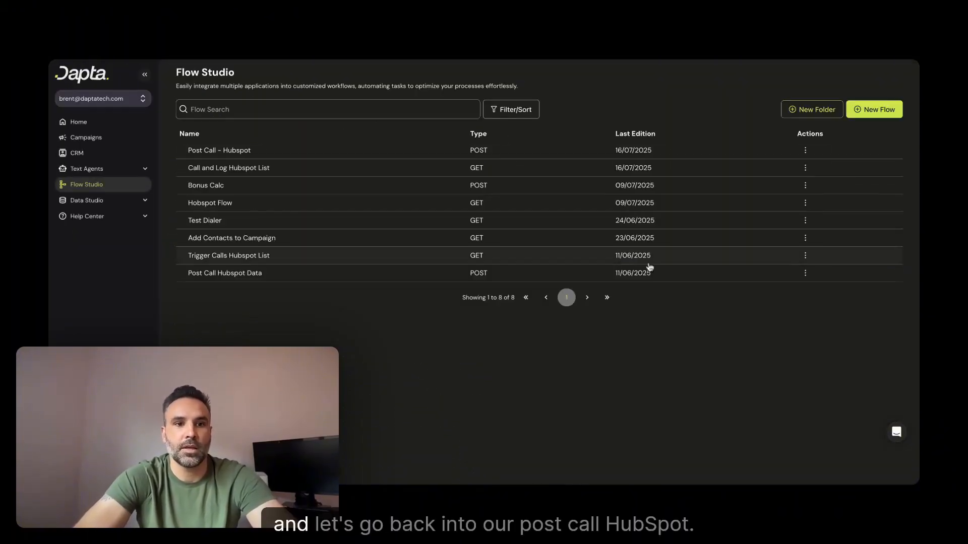
left_click(213, 151)
left_click(742, 71)
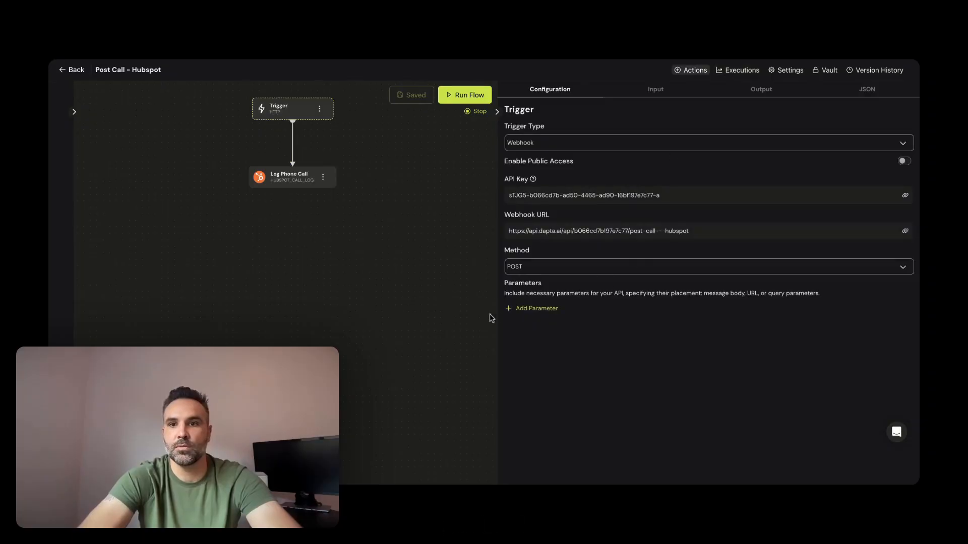
left_click(737, 70)
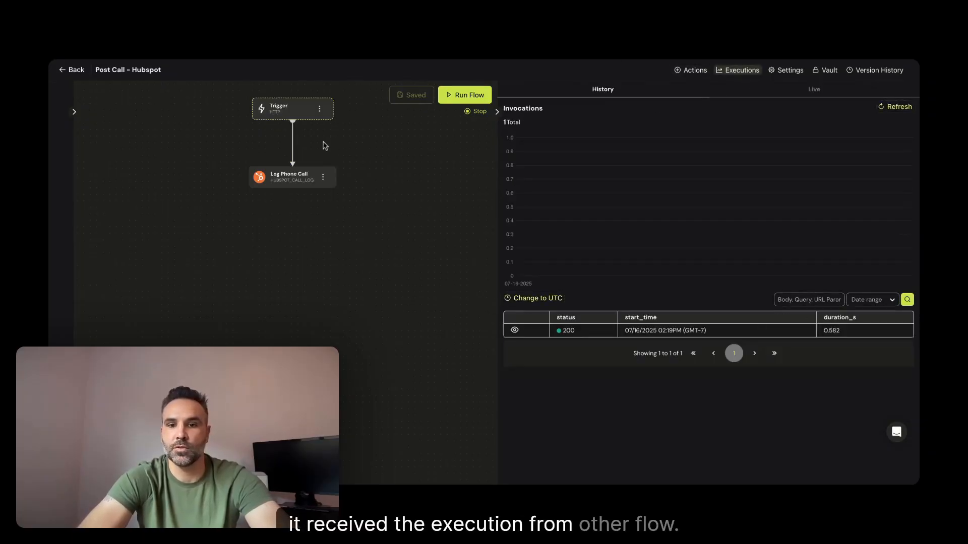
left_click(515, 332)
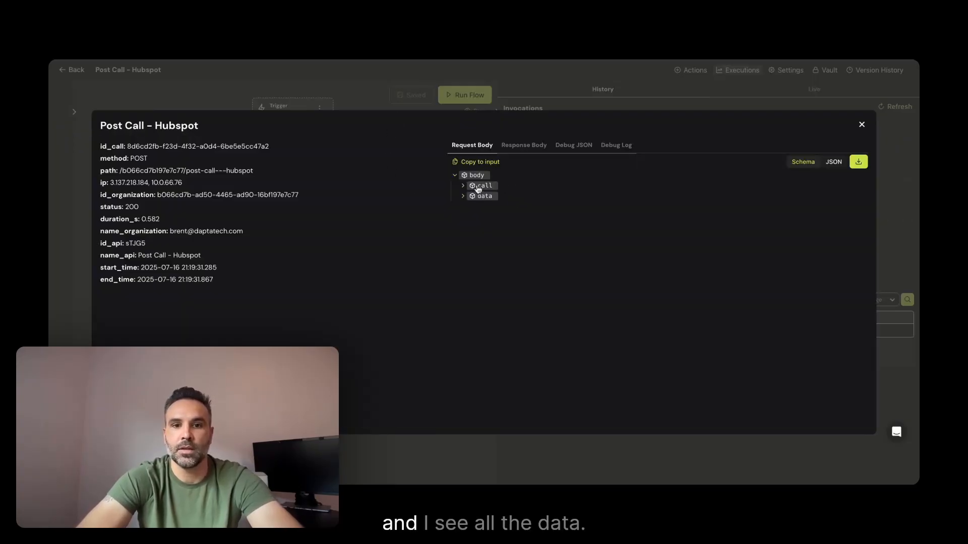
left_click(462, 187)
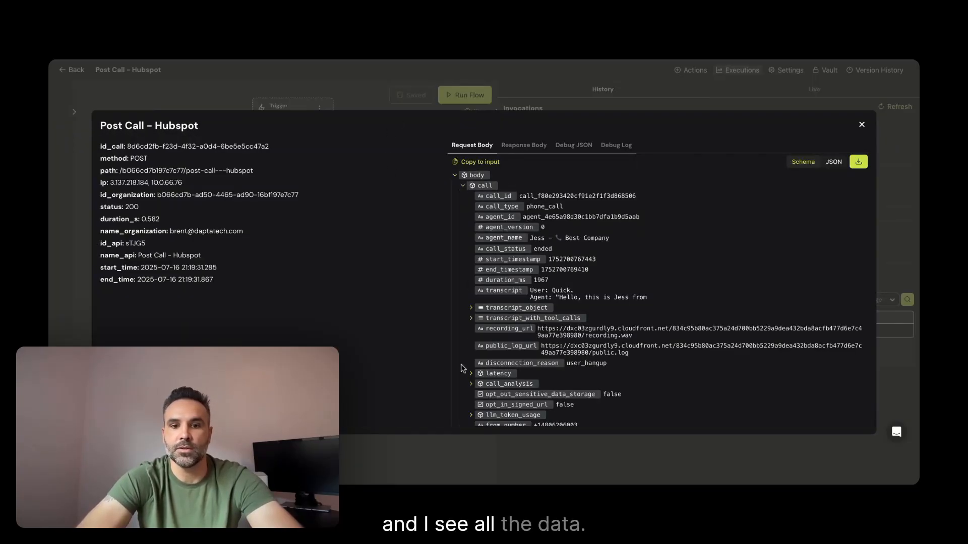
scroll(461, 368, "down", 3)
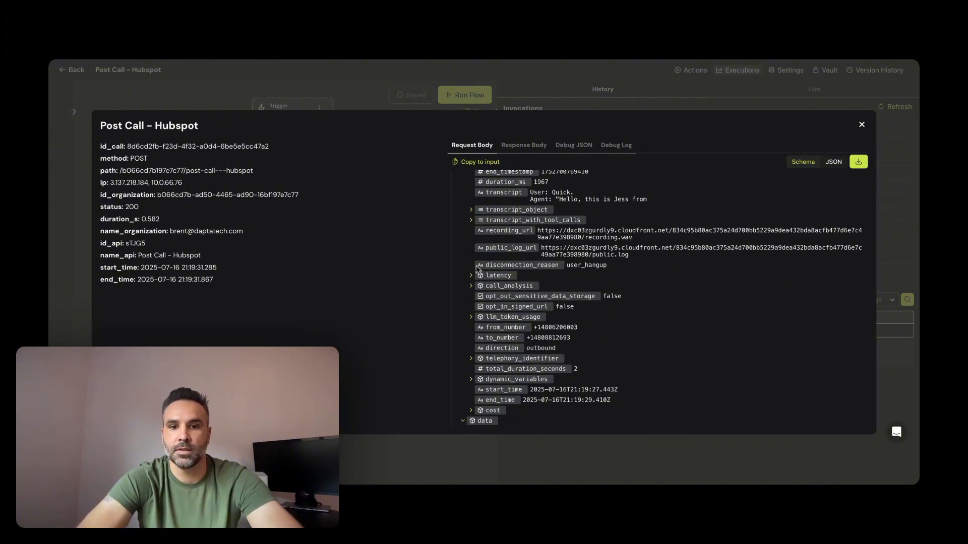
scroll(478, 268, "down", 2)
scroll(478, 268, "up", 10)
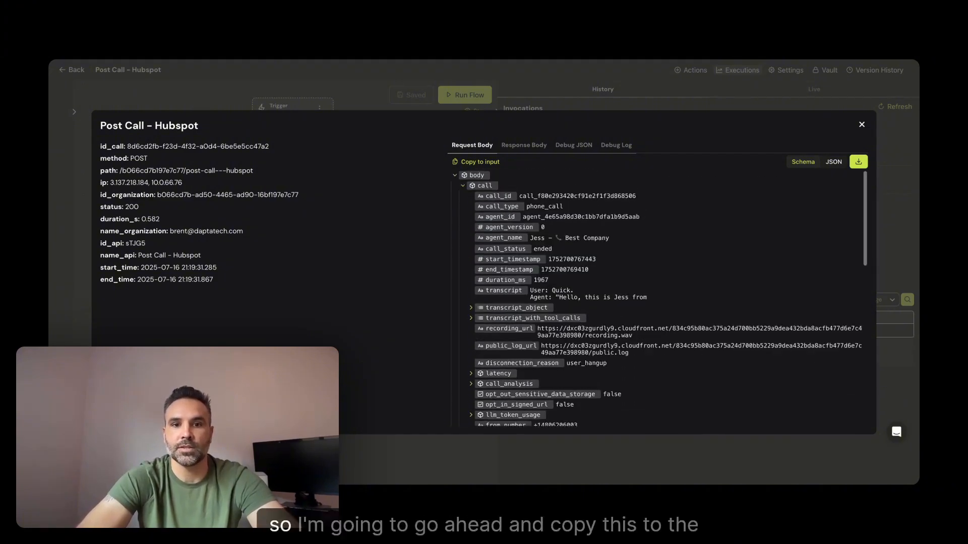
Run the flow with the execution's request body copied to its input, and open the Log Phone Call node
left_click(481, 162)
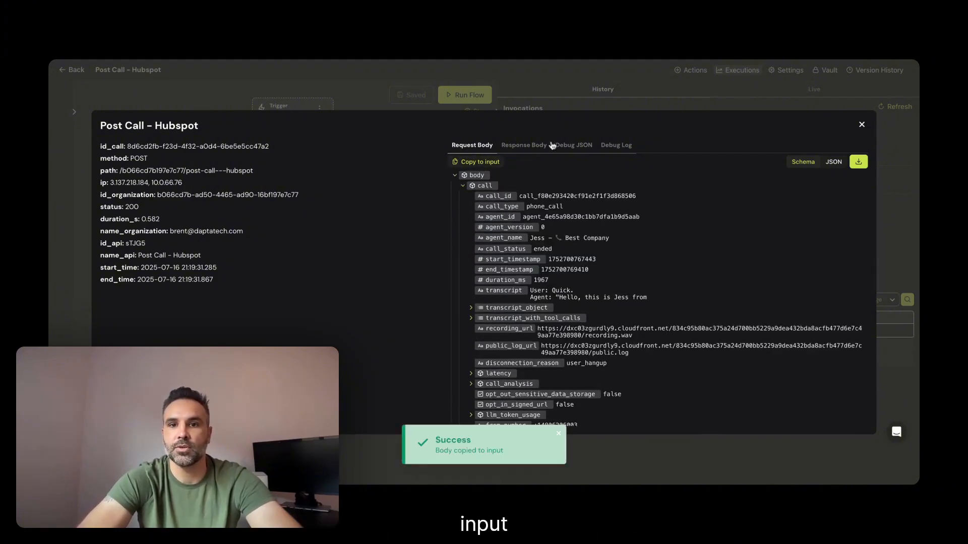
left_click(862, 126)
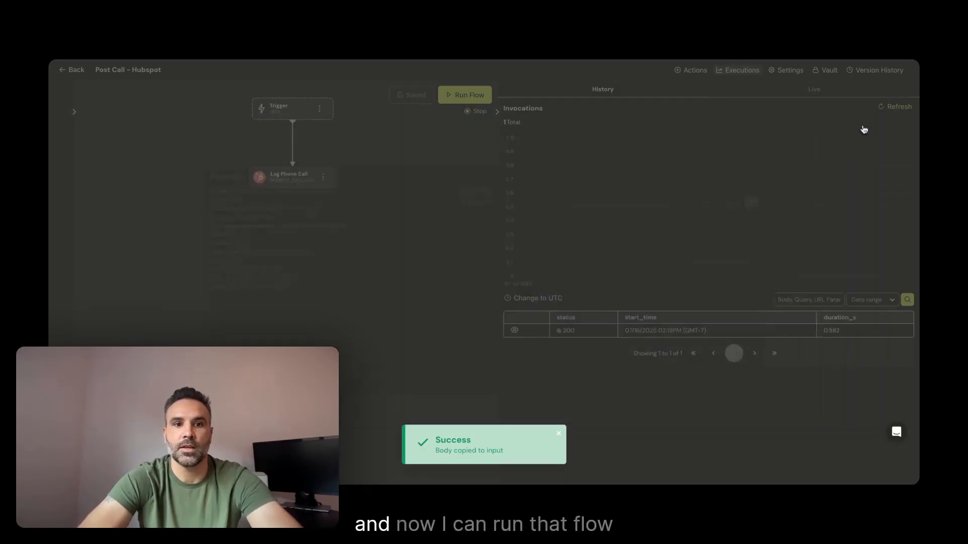
left_click(466, 95)
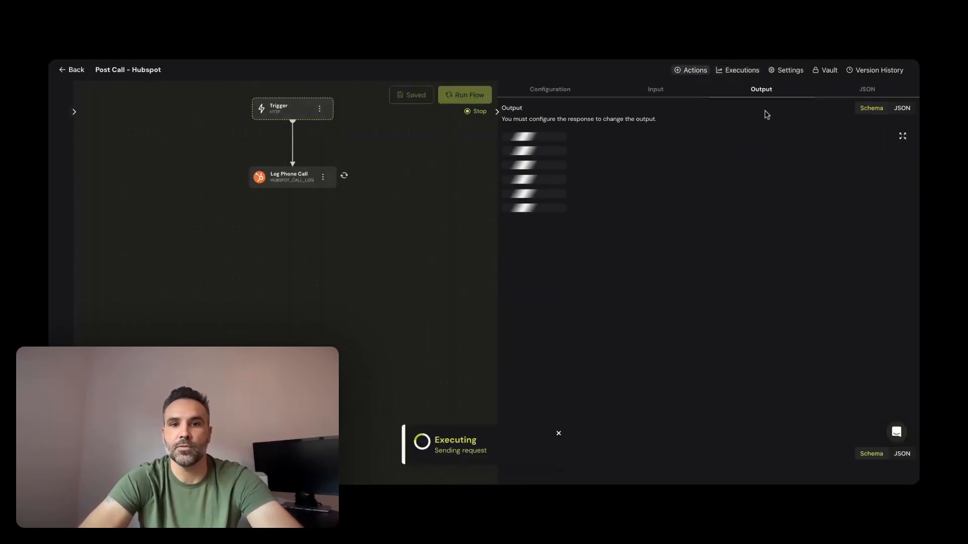
left_click(292, 178)
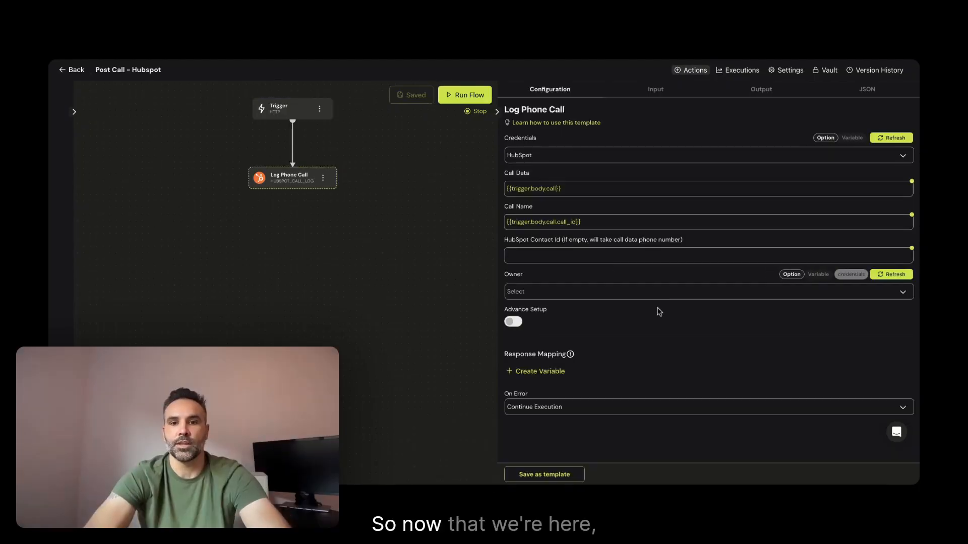